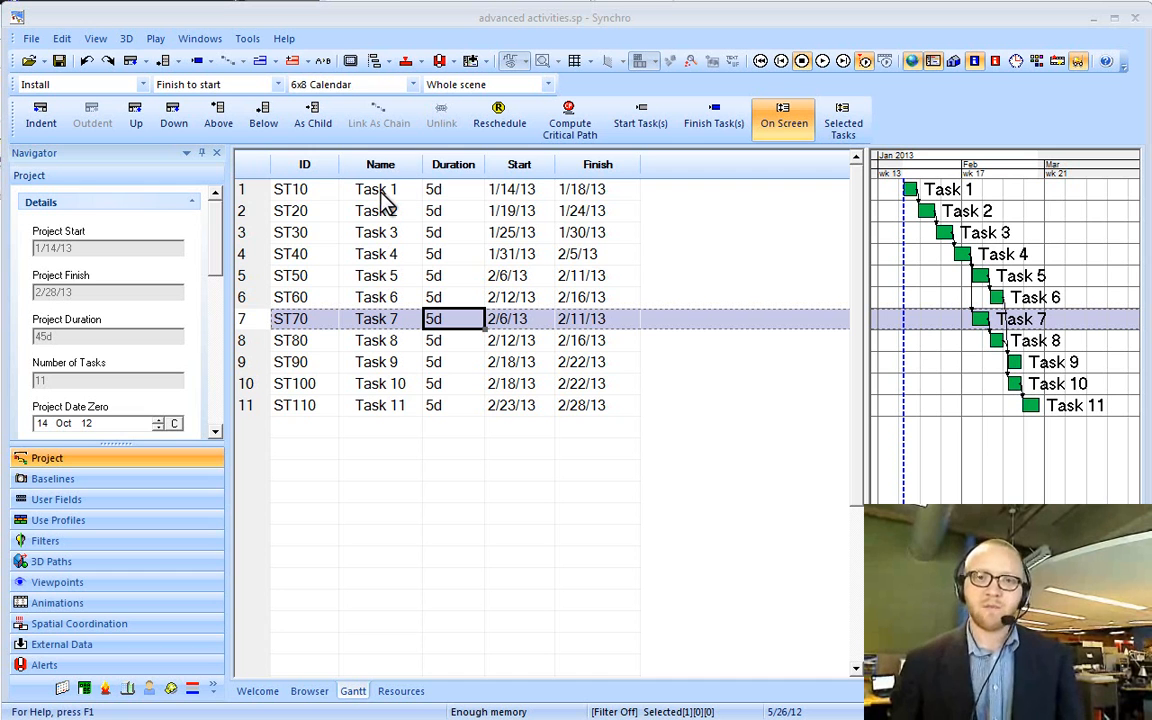
# - Select all tasks in the schedule and baseline them, refreshing the critical path first
pyautogui.click(520, 254)
pyautogui.click(452, 233)
pyautogui.rightClick(442, 232)
pyautogui.click(419, 296)
pyautogui.click(418, 280)
pyautogui.hotkey('ctrl', 'a')
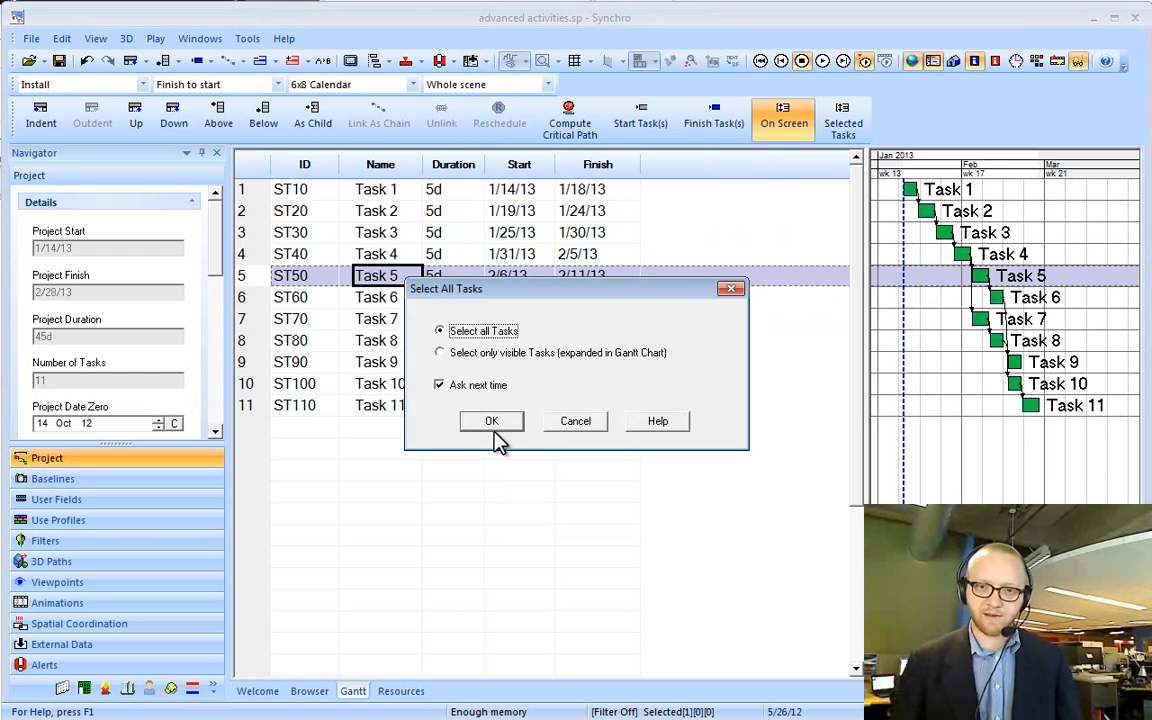
pyautogui.click(492, 421)
pyautogui.rightClick(394, 320)
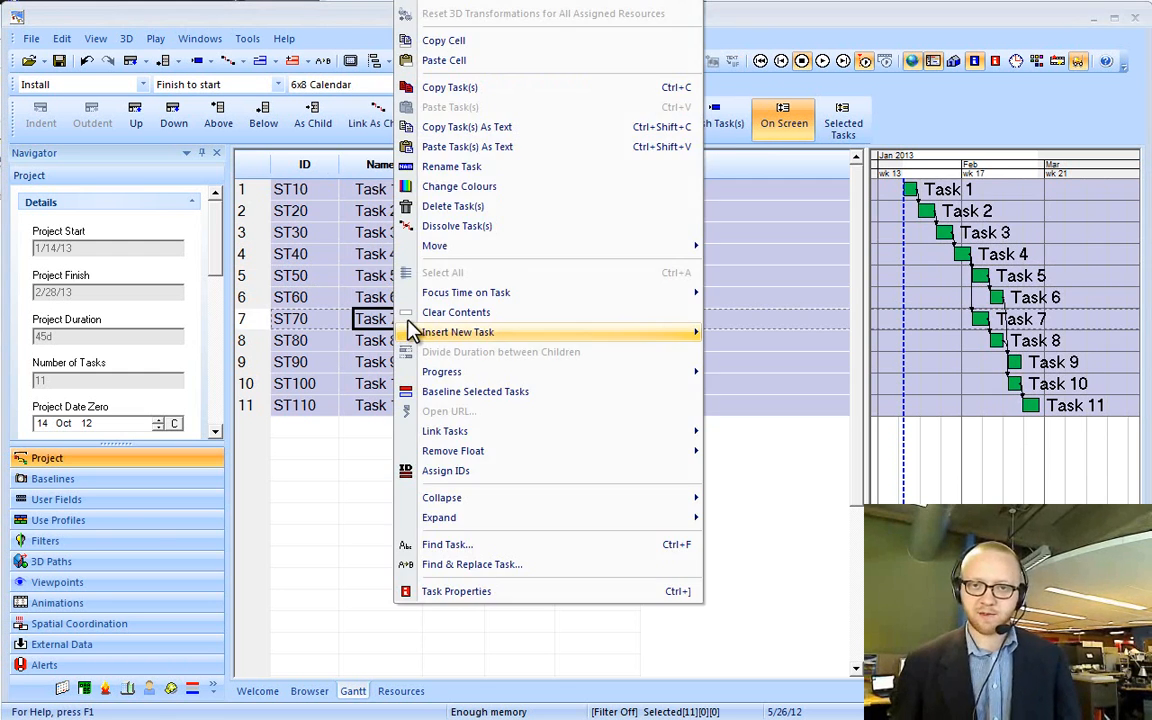
pyautogui.click(472, 391)
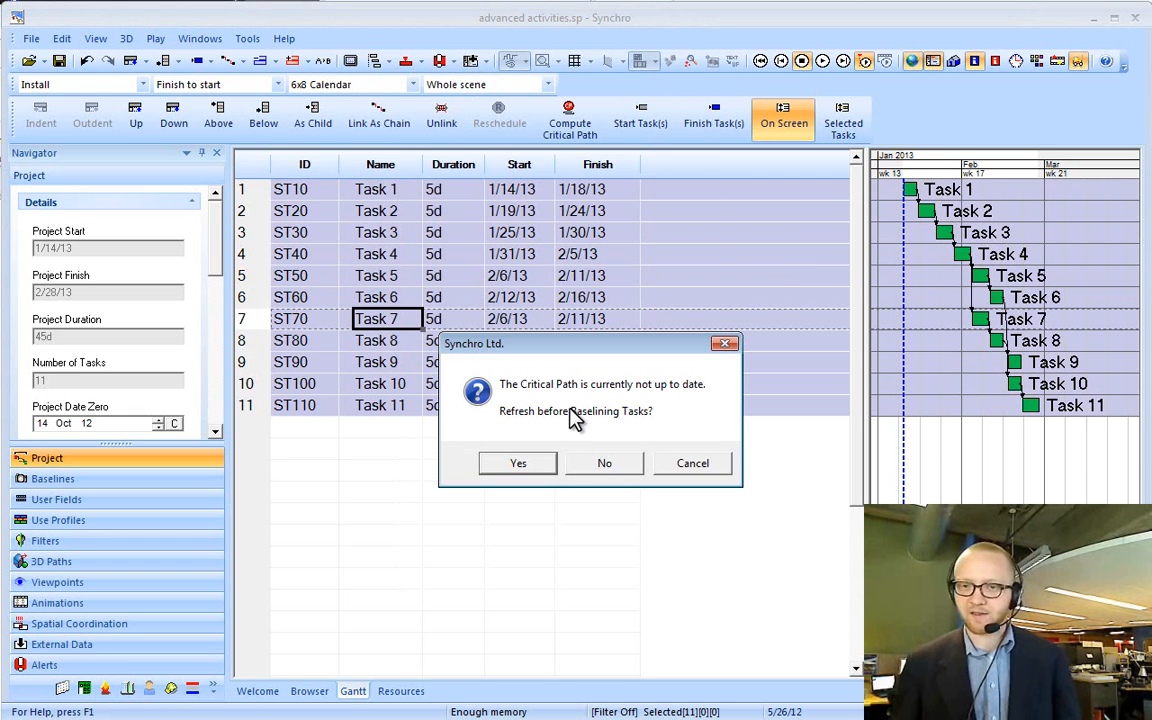
pyautogui.click(538, 472)
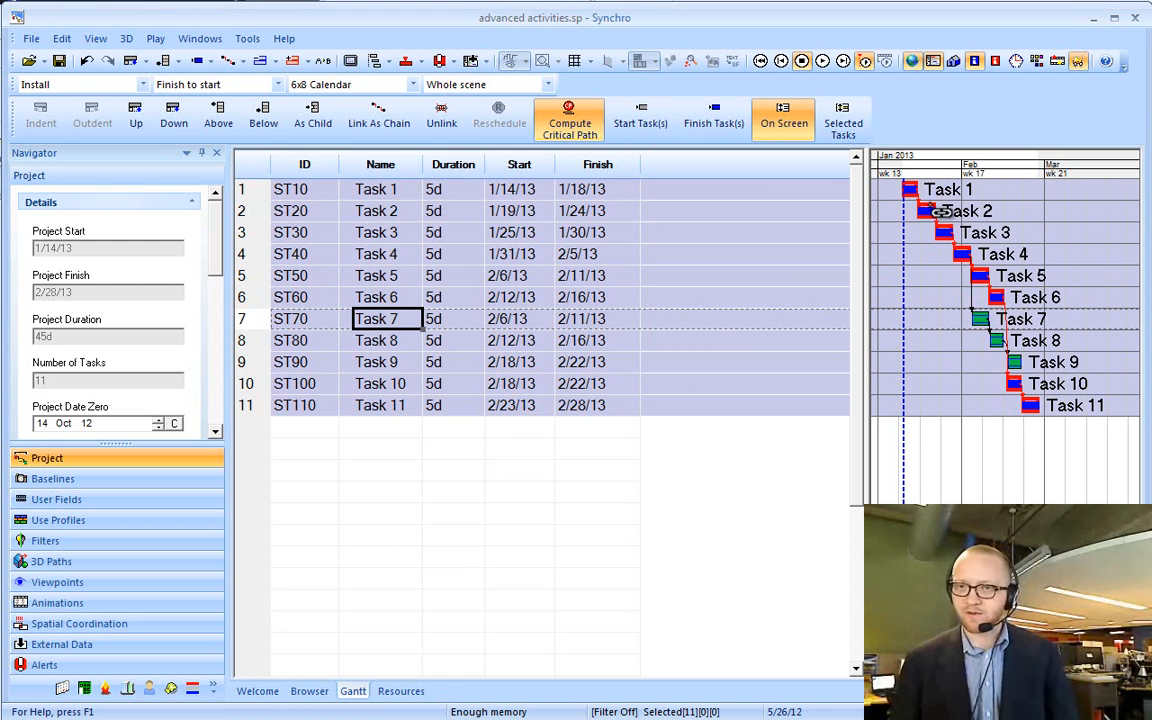
# - Turn off the critical path highlighting in the Gantt chart
pyautogui.click(585, 122)
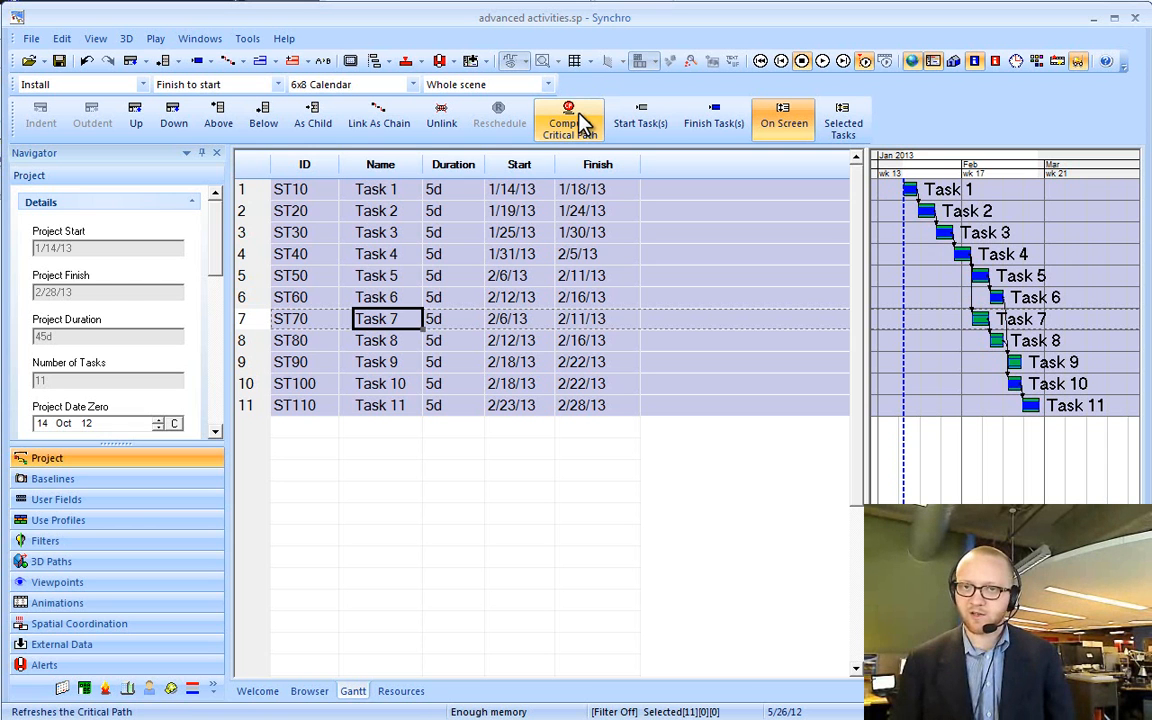
pyautogui.click(575, 115)
pyautogui.click(575, 115)
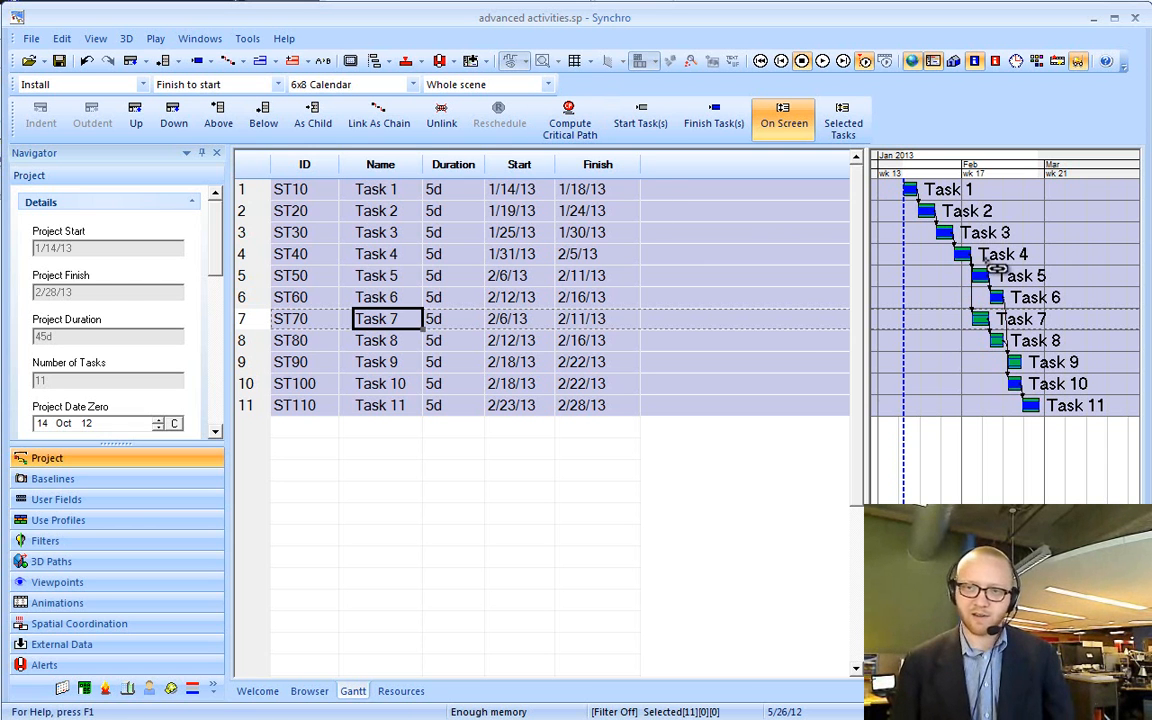
# - Enlarge the Navigator's content area while viewing the baselines, and look up the project's data date
pyautogui.click(52, 480)
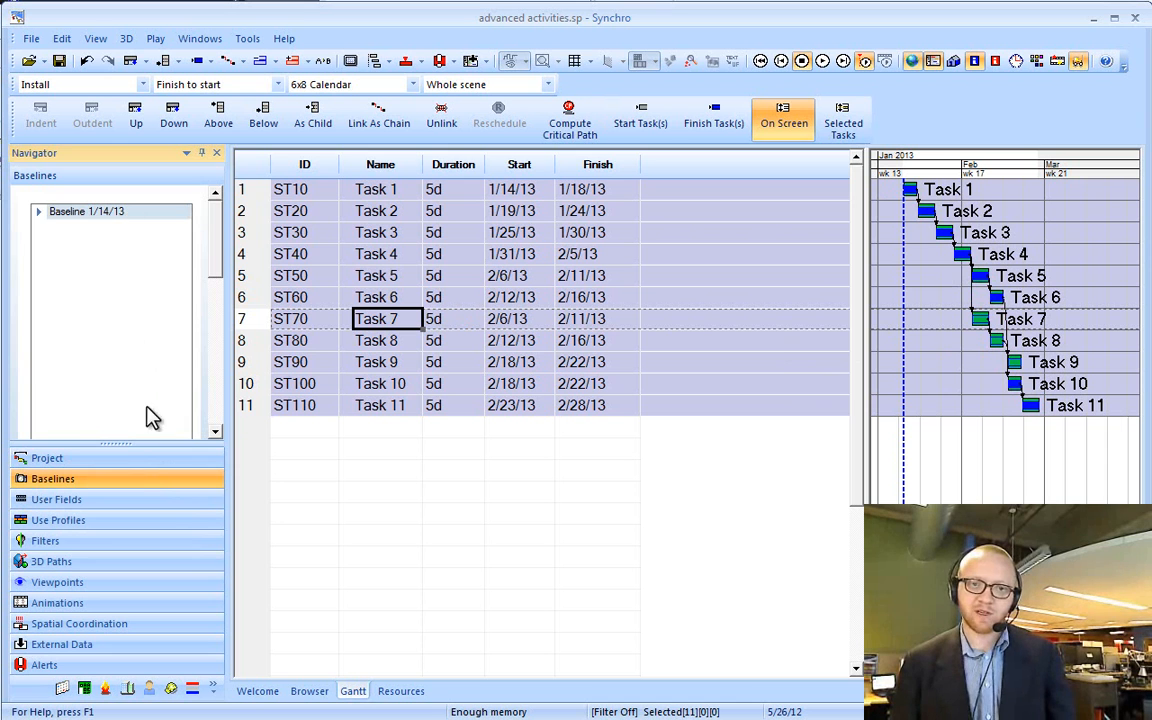
pyautogui.moveTo(118, 443); pyautogui.dragTo(118, 632)
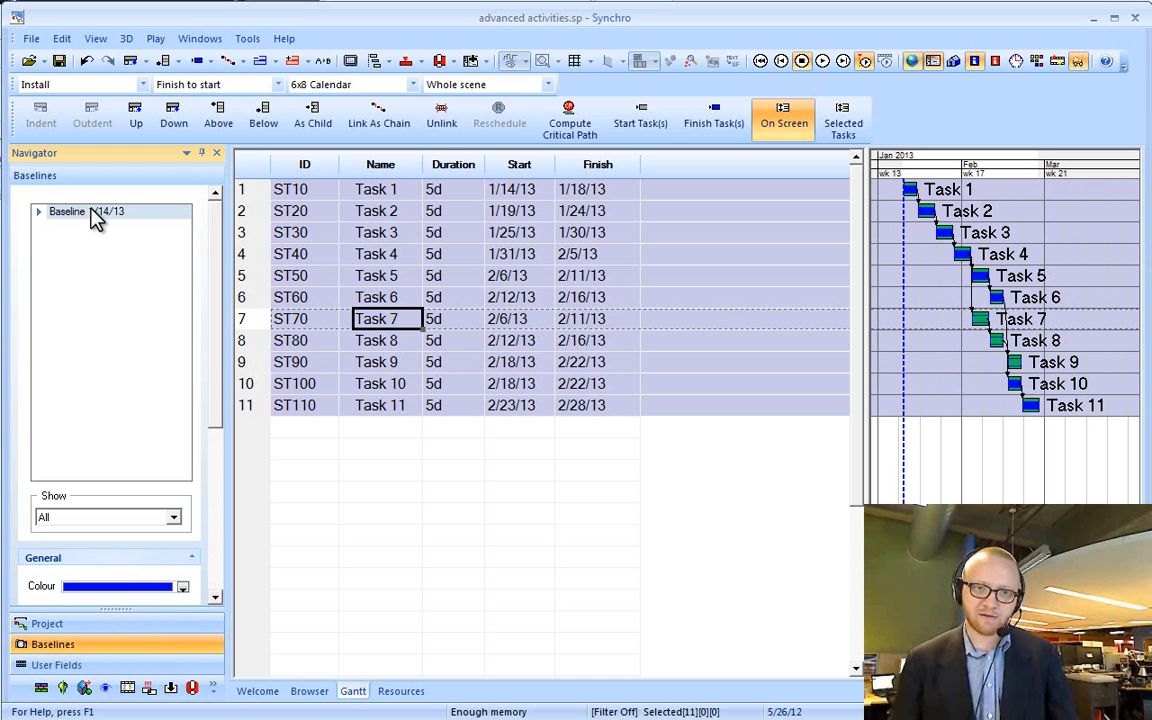
pyautogui.click(140, 624)
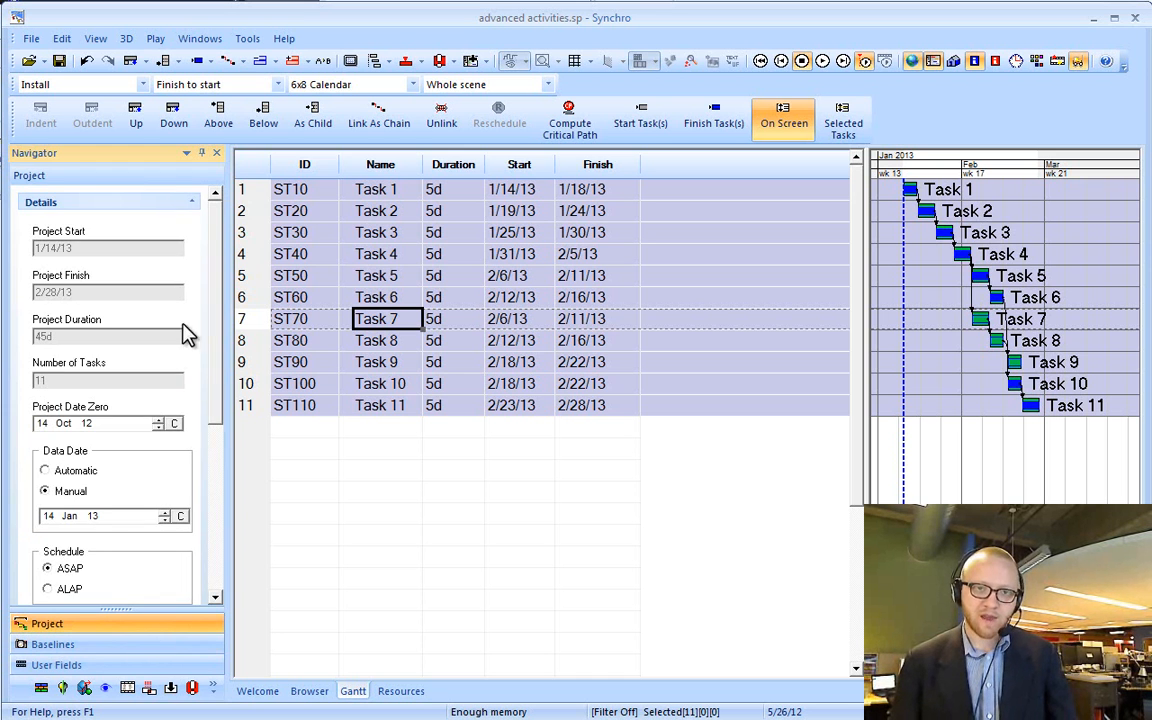
pyautogui.moveTo(216, 327); pyautogui.dragTo(218, 358)
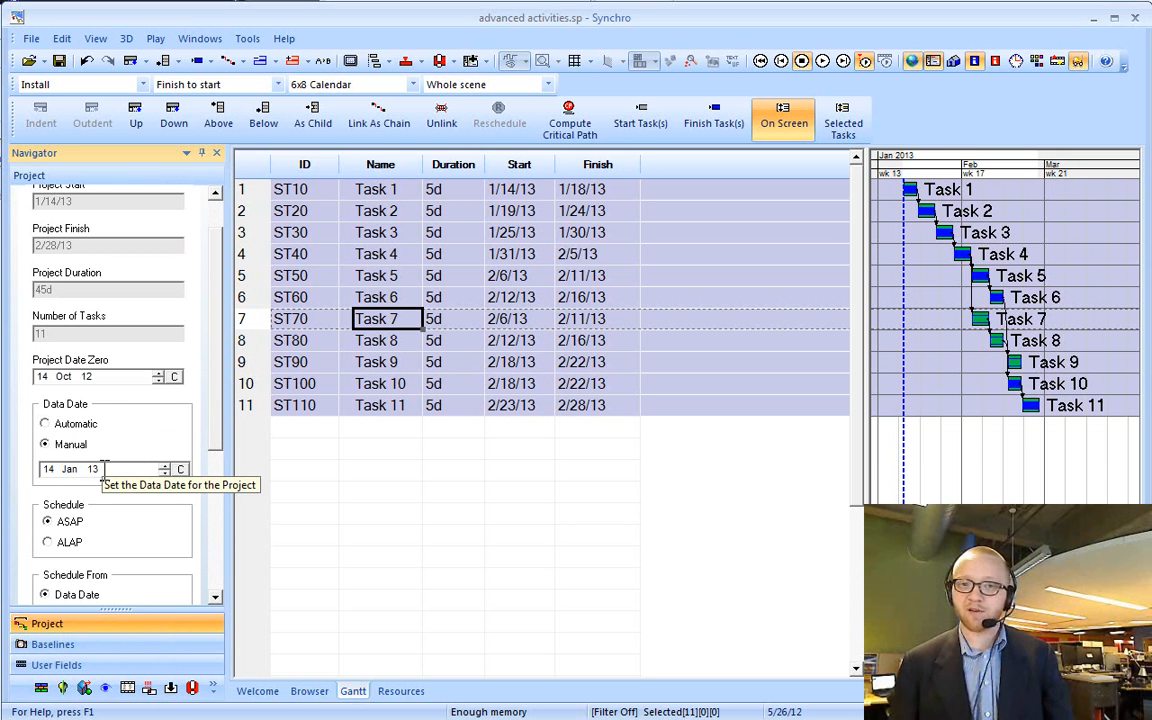
# - Rename the baseline as "Baseline 1/14/13- Original GMP"
pyautogui.click(40, 644)
pyautogui.click(135, 211)
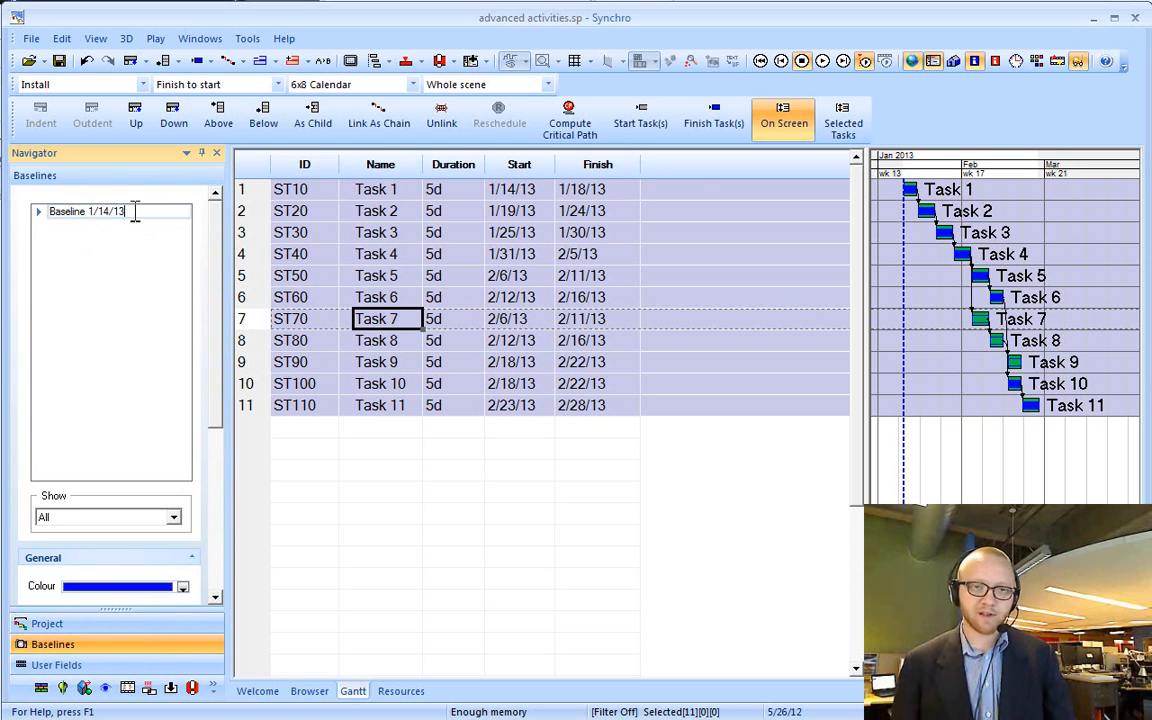
pyautogui.write('-Original GMP')
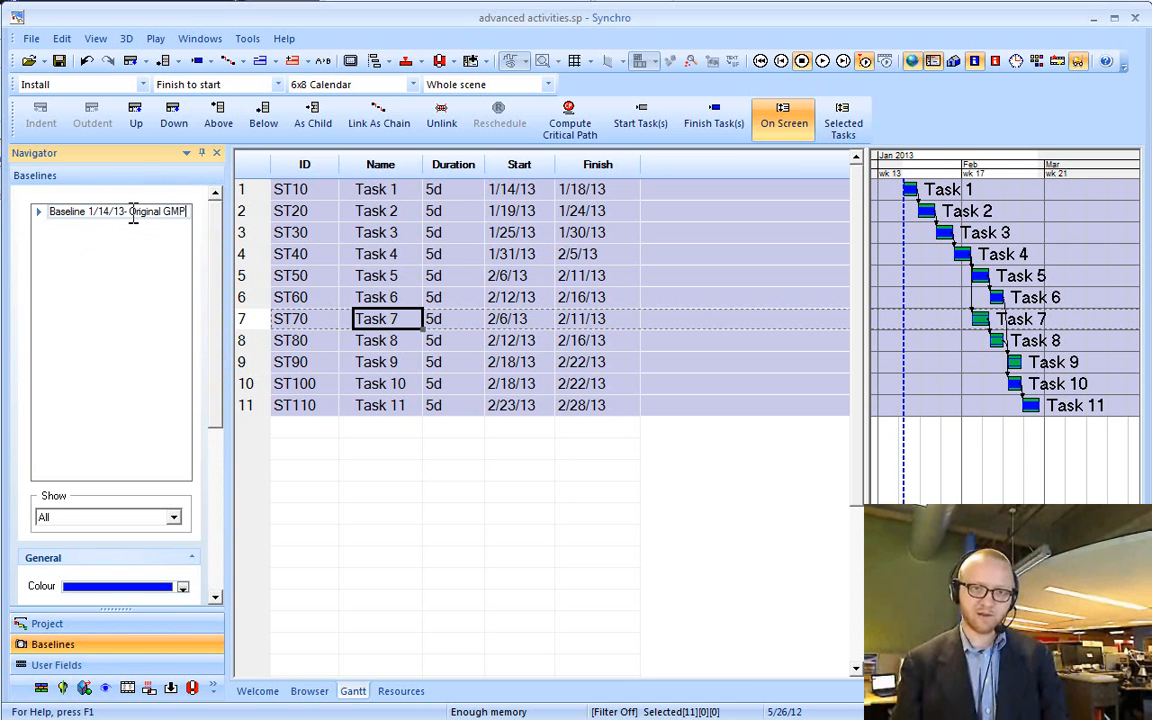
pyautogui.press('Return')
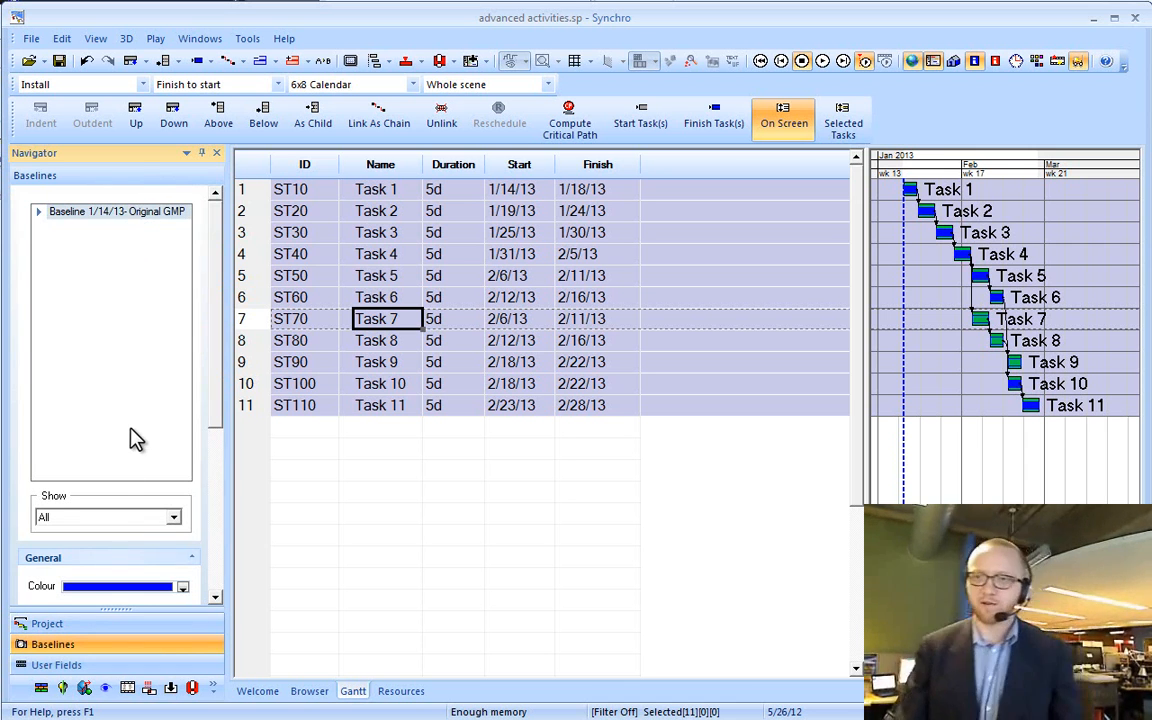
# - Change the Original GMP baseline's colour to light green
pyautogui.click(134, 588)
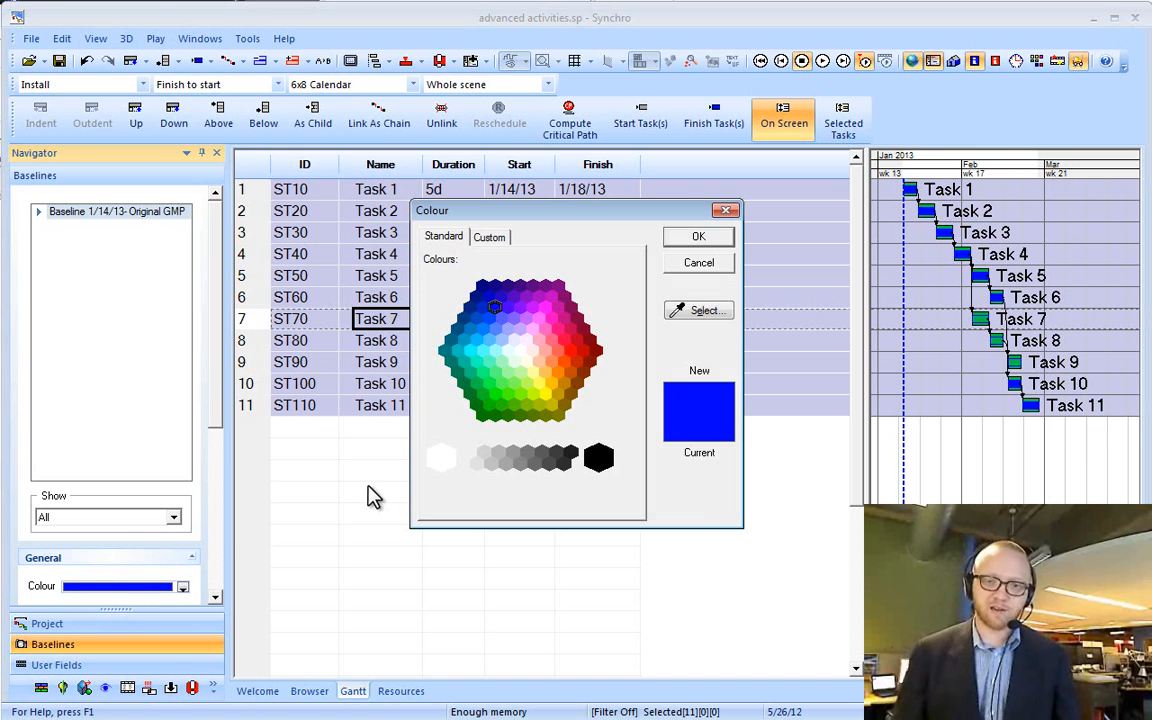
pyautogui.click(482, 373)
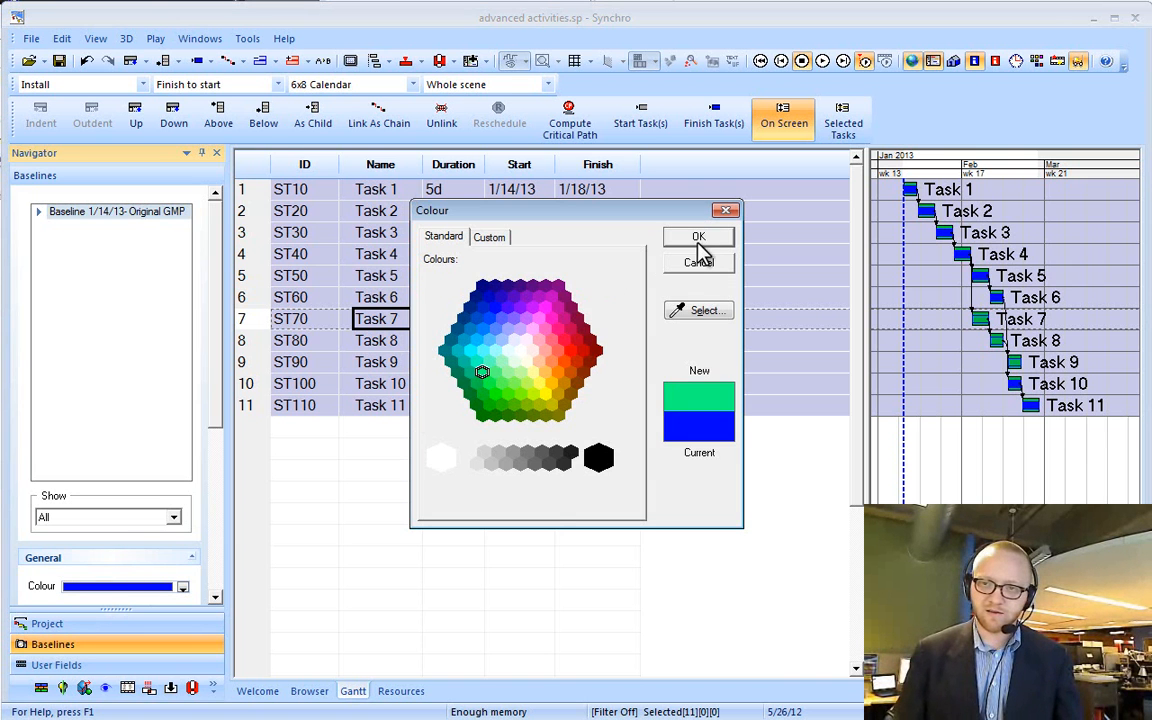
pyautogui.click(699, 239)
# - Change the Original GMP baseline's colour to yellow
pyautogui.click(105, 592)
pyautogui.click(548, 352)
pyautogui.click(546, 335)
pyautogui.click(559, 395)
pyautogui.click(545, 393)
pyautogui.click(679, 243)
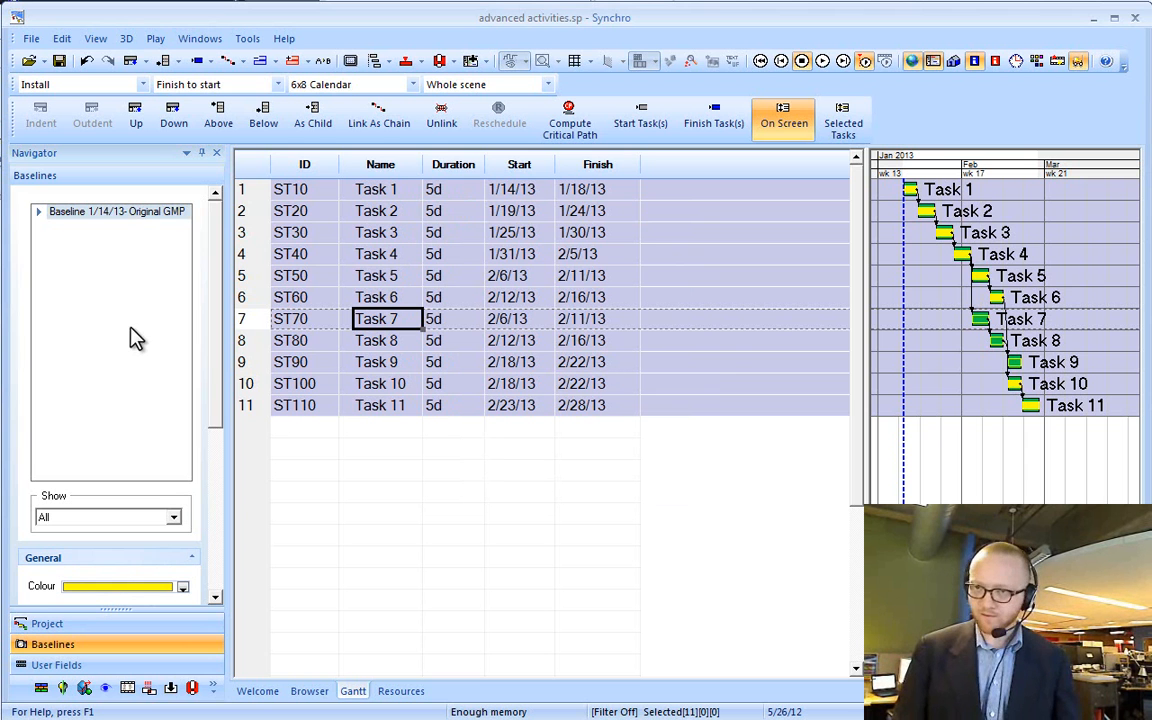
pyautogui.click(78, 294)
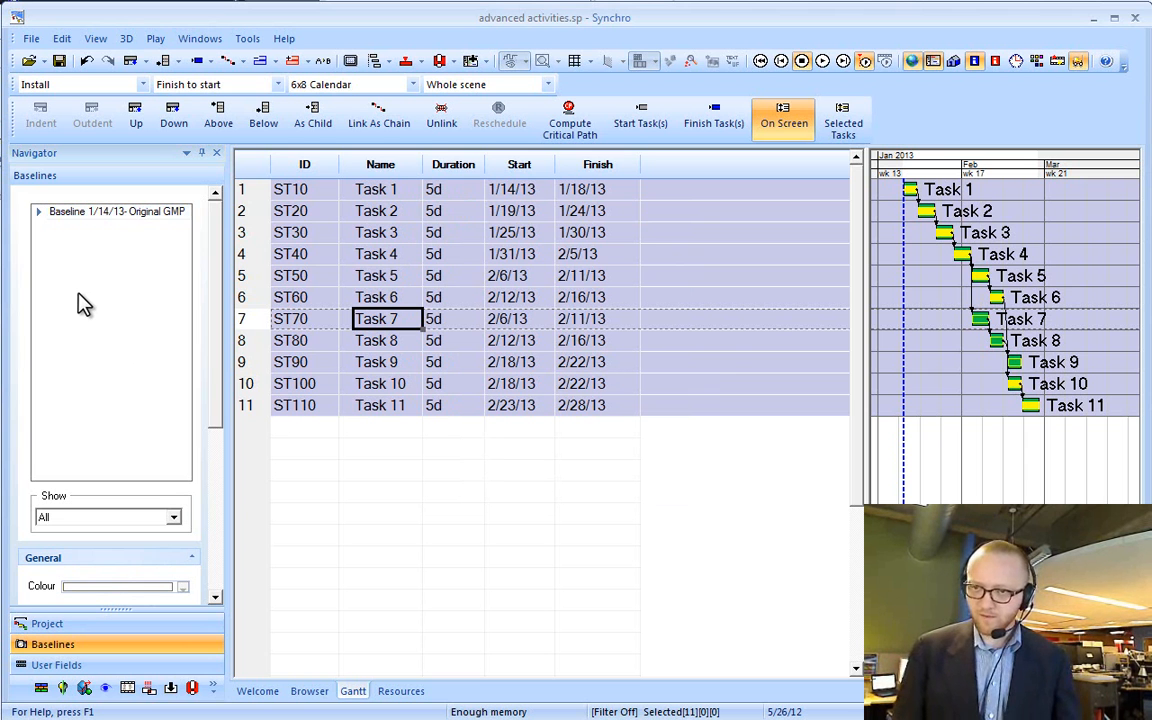
pyautogui.click(160, 222)
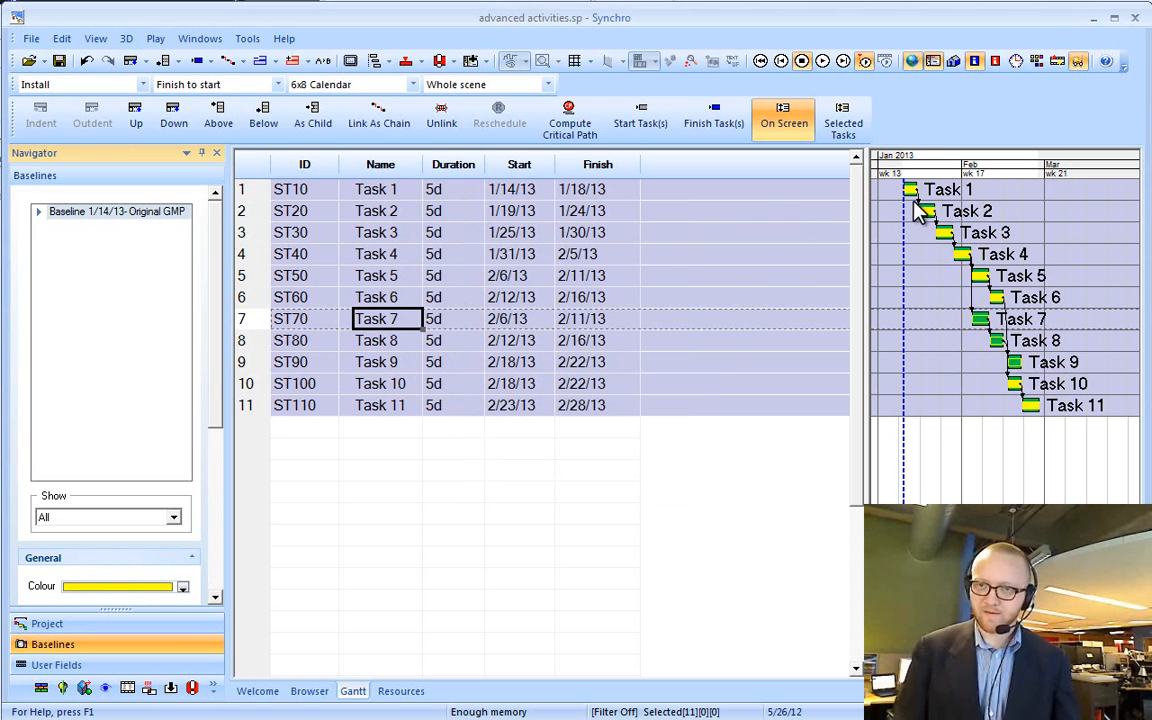
# - Set Task 1's duration to 9 days and reschedule the tasks
pyautogui.click(460, 491)
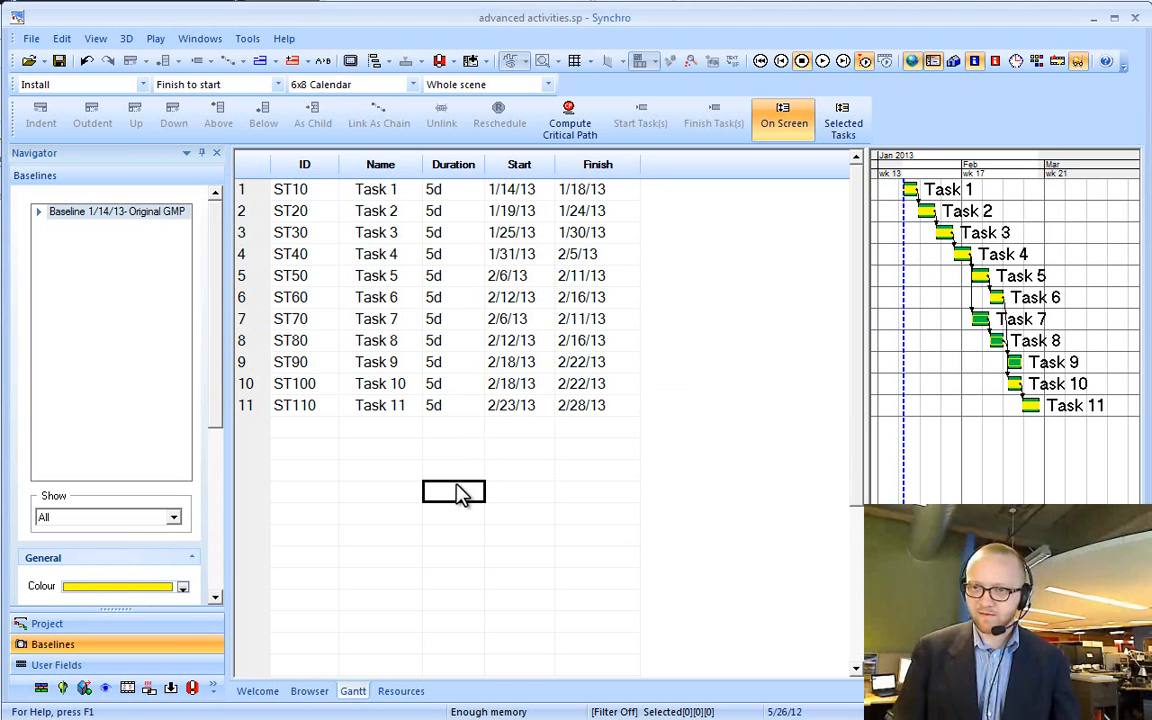
pyautogui.click(442, 196)
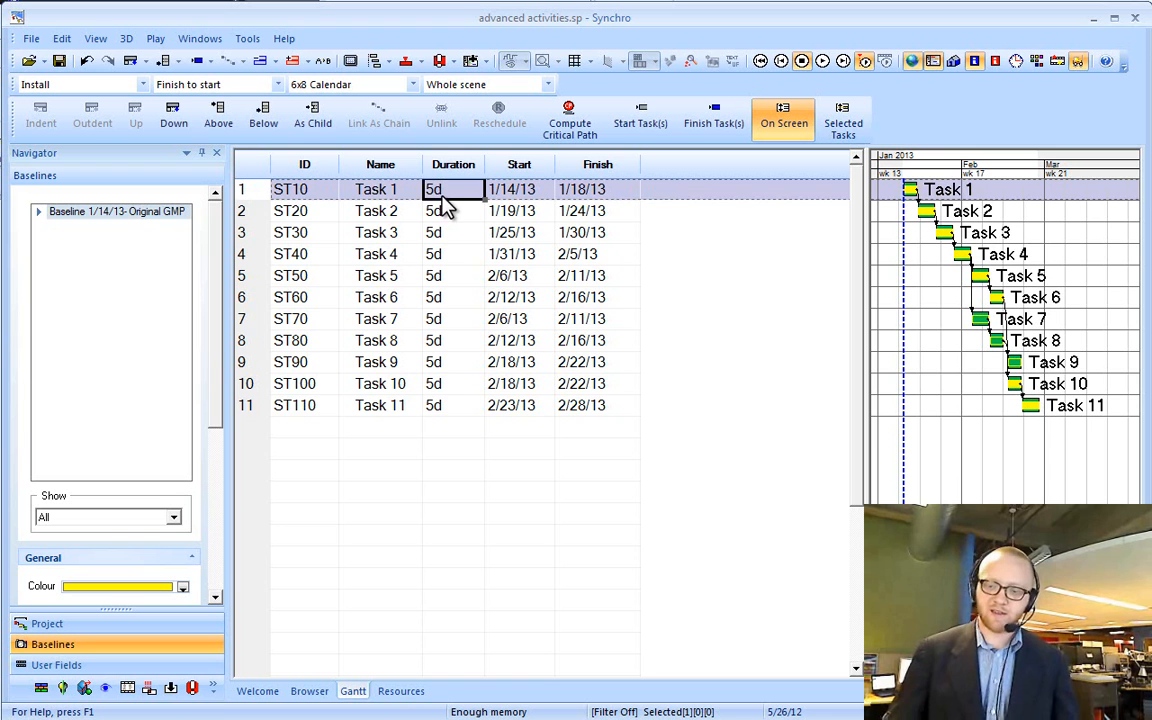
pyautogui.write('9')
pyautogui.click(447, 205)
pyautogui.press('F9')
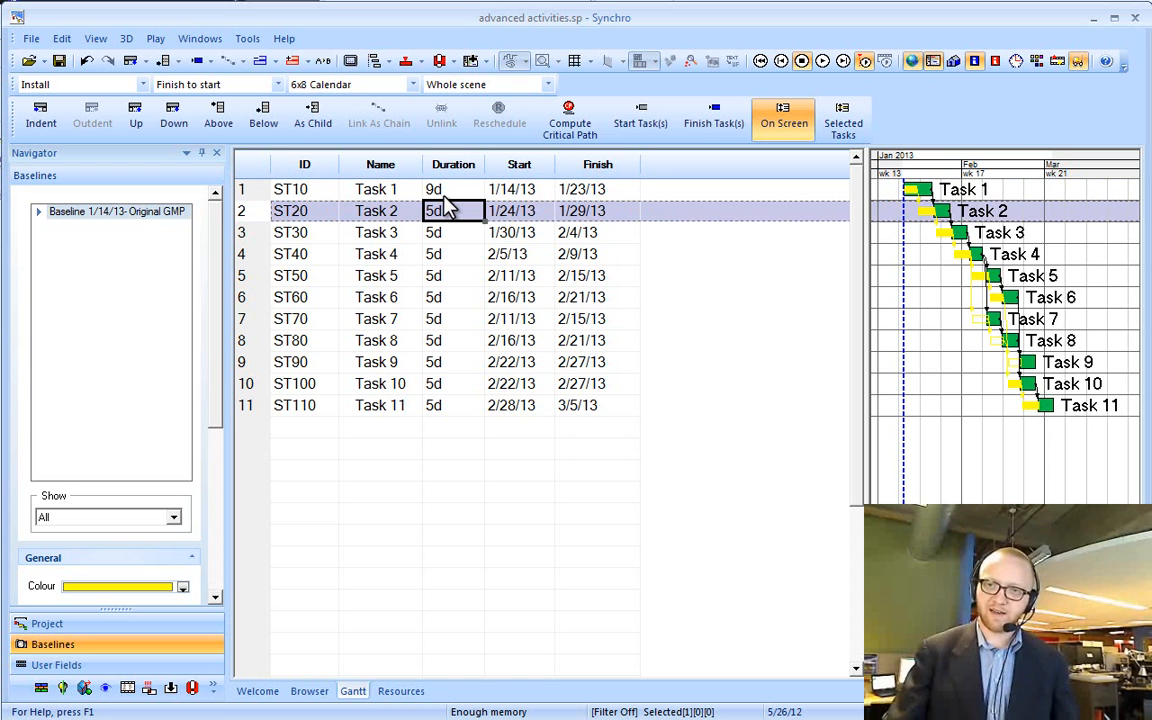
pyautogui.scroll(1, 963, 302)
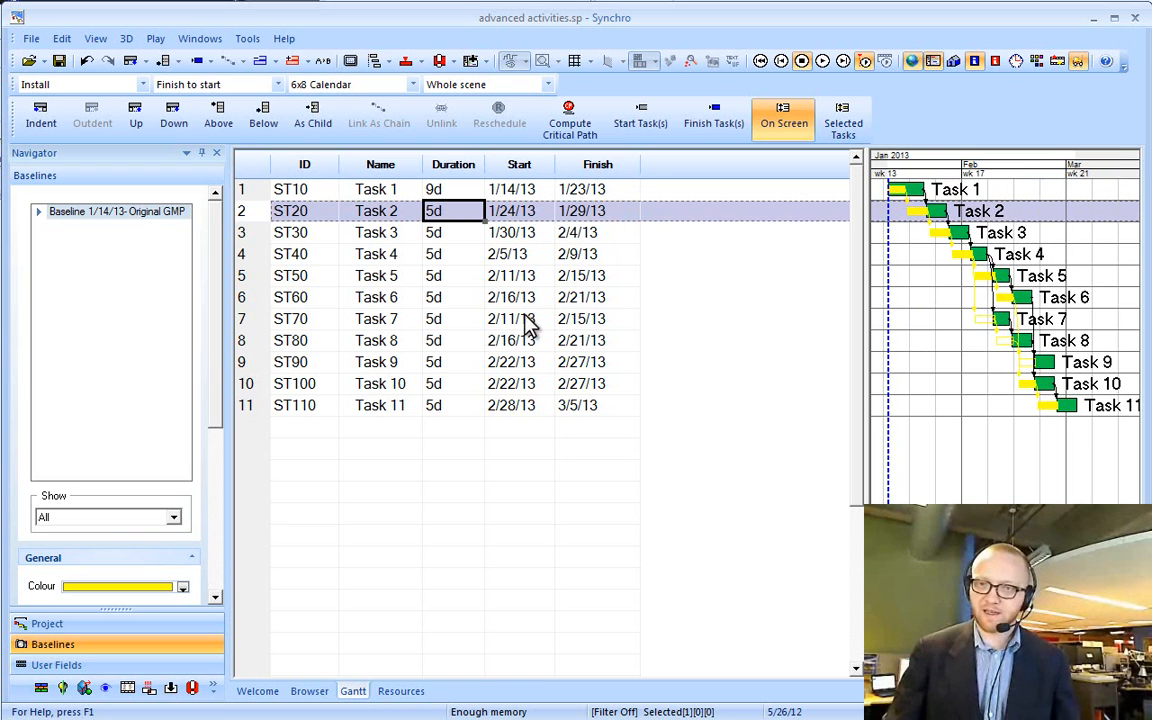
# - Set the Original GMP baseline's colour to blue
pyautogui.click(138, 587)
pyautogui.click(507, 393)
pyautogui.click(488, 317)
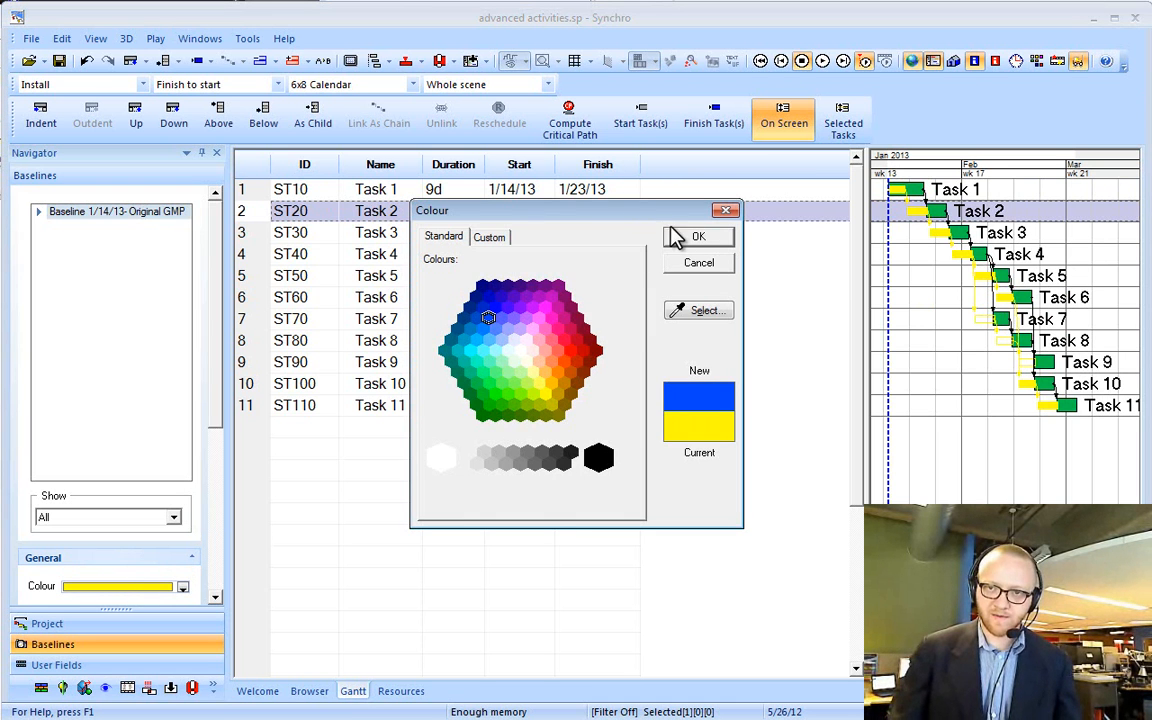
pyautogui.click(695, 238)
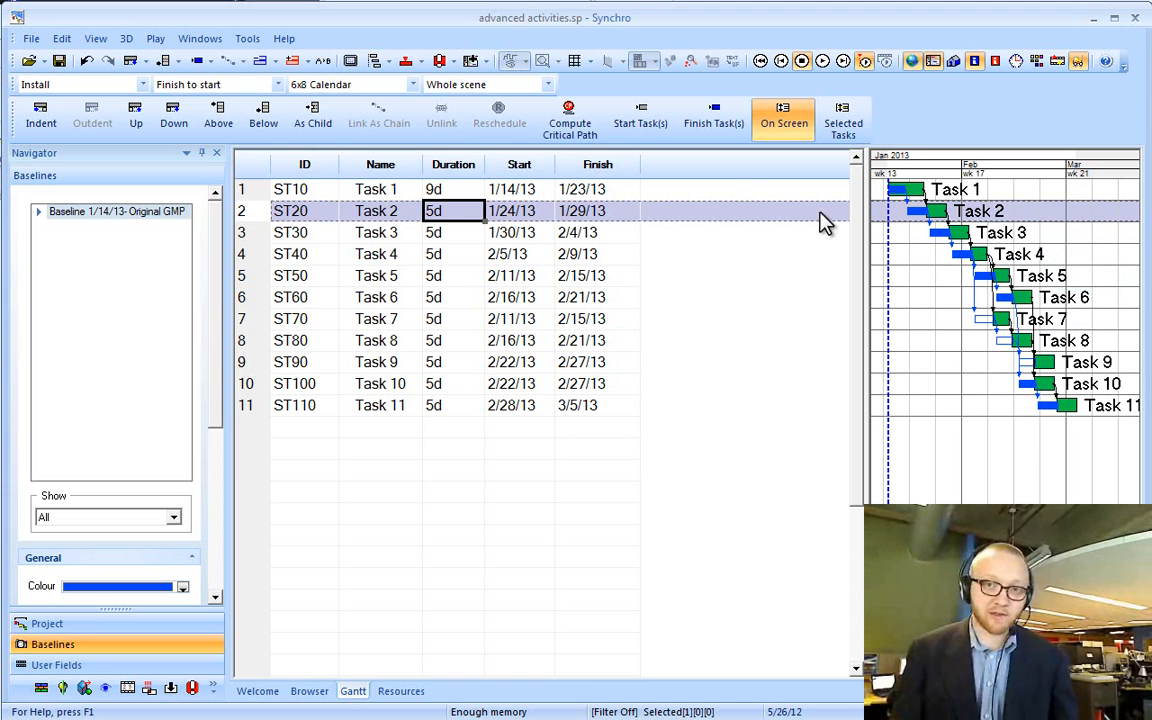
# - Add the Baseline Start and Baseline Finish columns to the task table
pyautogui.rightClick(715, 183)
pyautogui.click(776, 300)
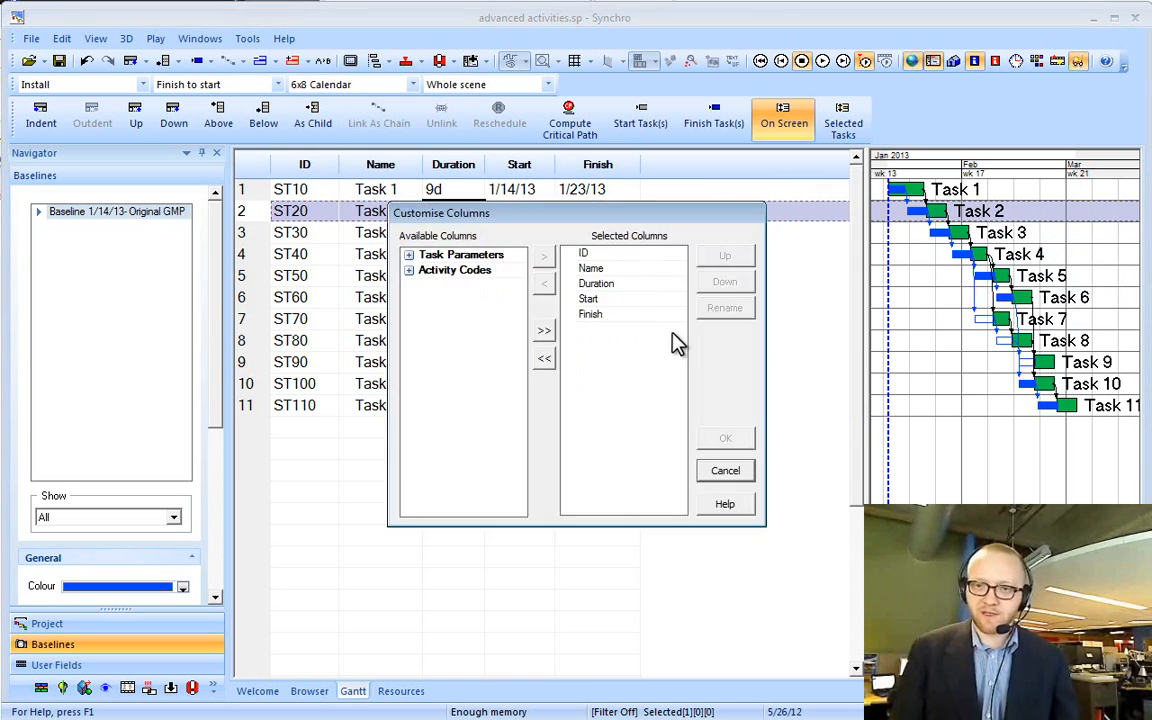
pyautogui.click(408, 255)
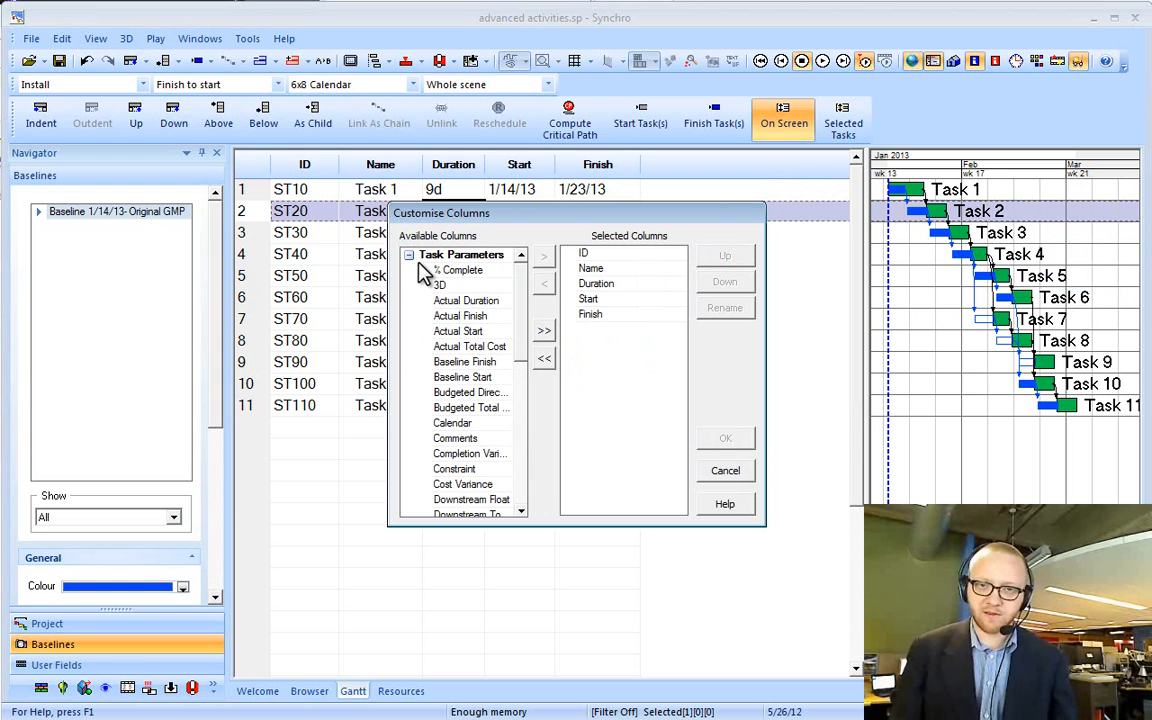
pyautogui.click(457, 331)
pyautogui.click(462, 377)
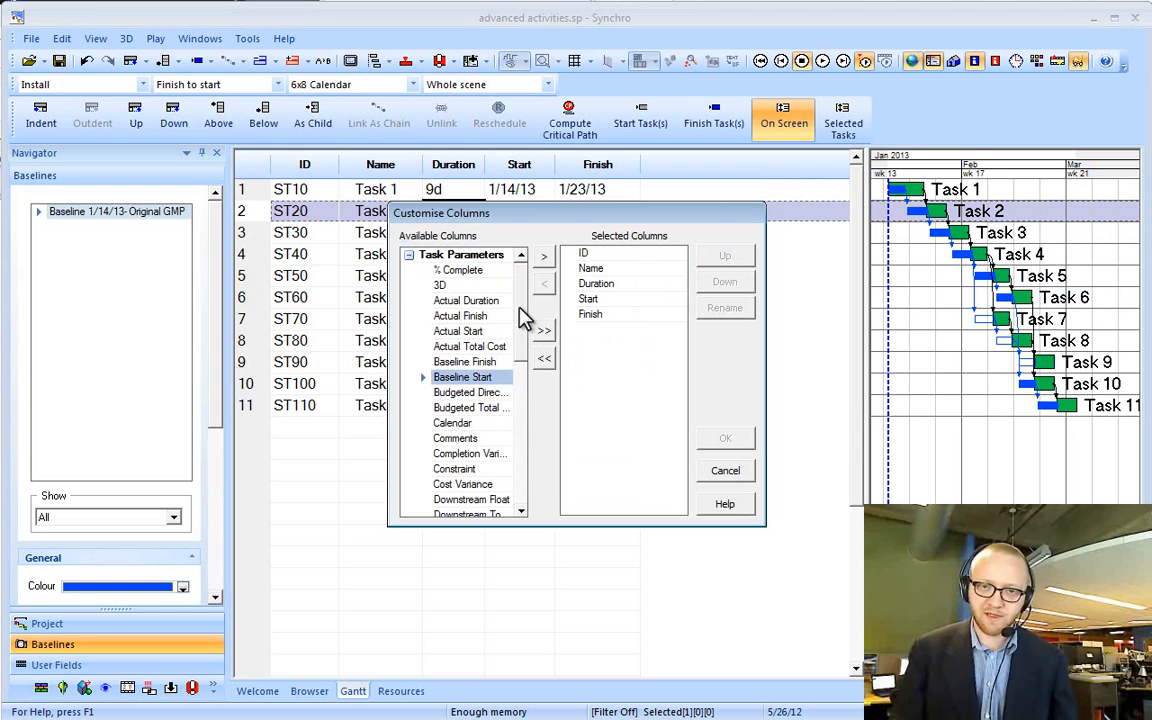
pyautogui.click(544, 257)
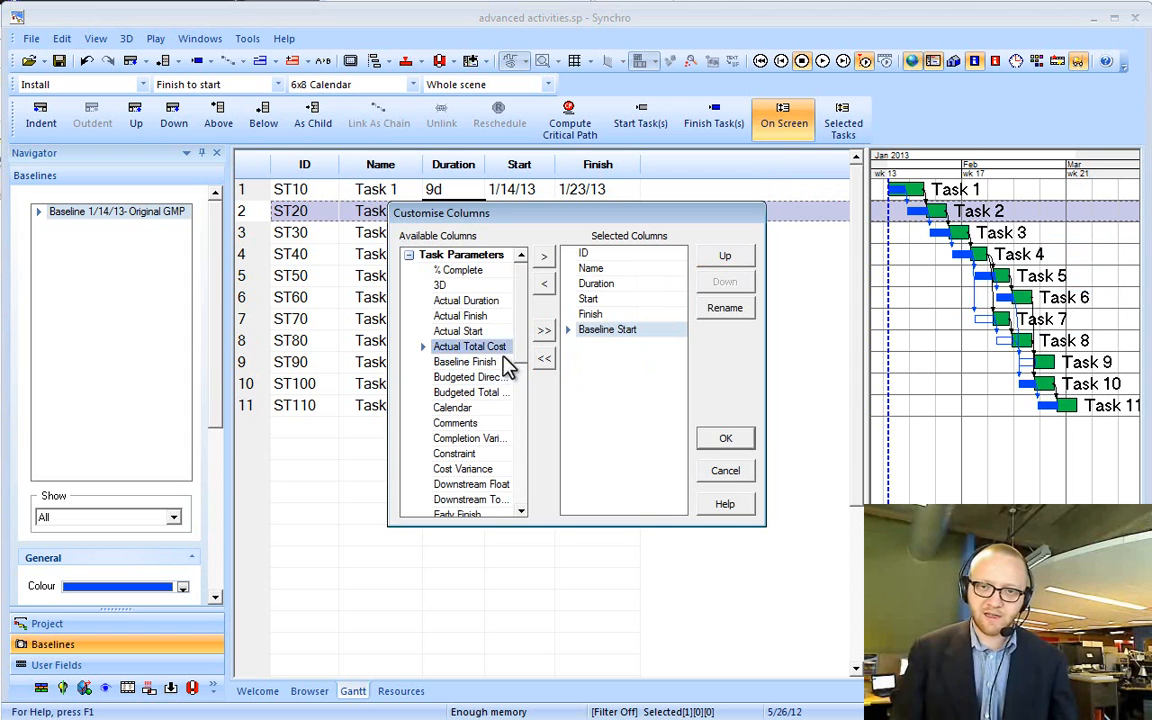
pyautogui.click(543, 258)
pyautogui.click(725, 438)
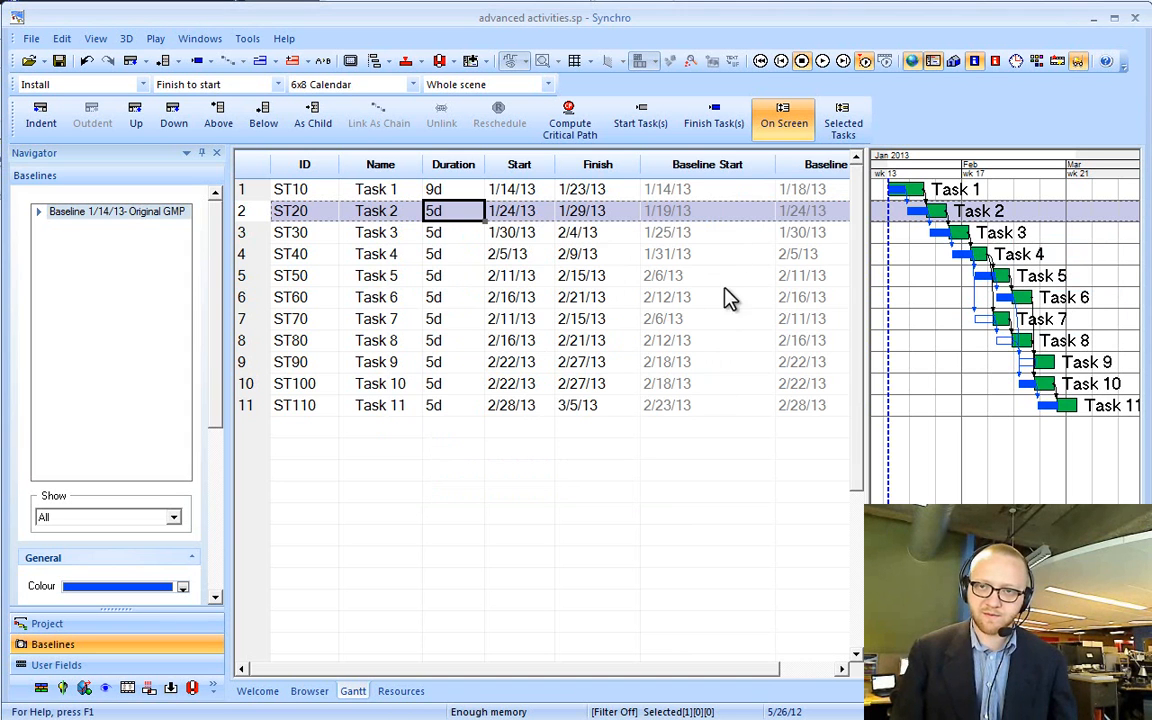
# - Narrow the Baseline Start and Baseline Finish columns and widen the Gantt chart area beside the table
pyautogui.moveTo(777, 164); pyautogui.dragTo(729, 163)
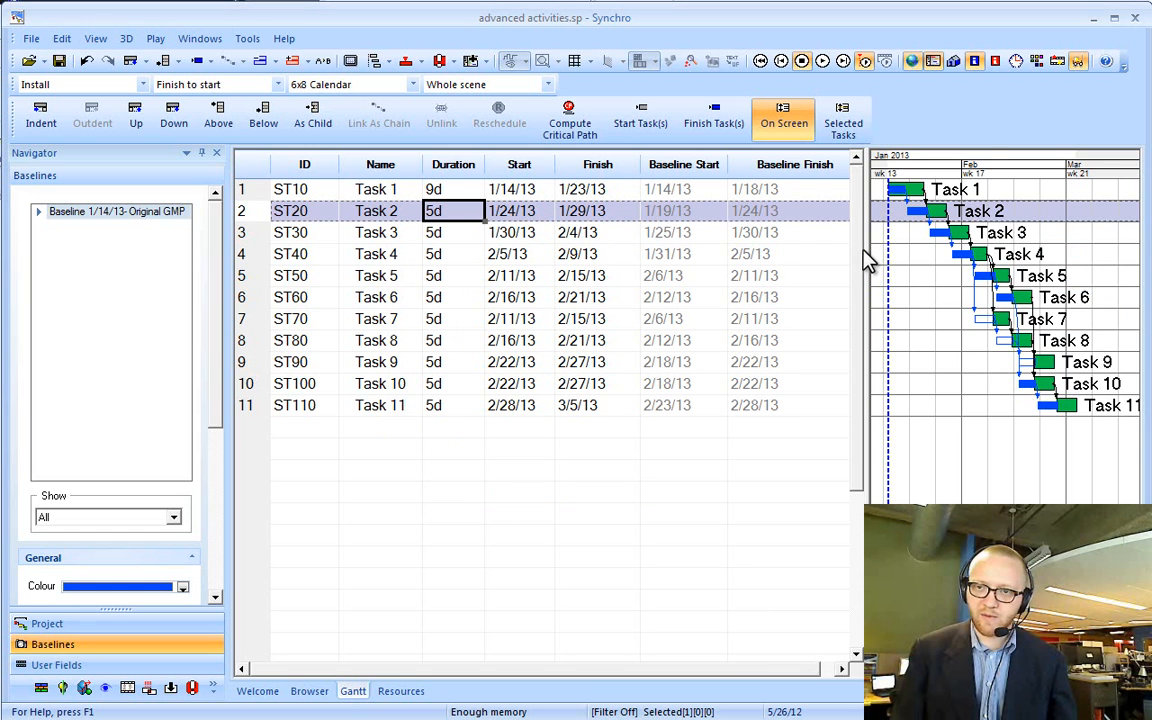
pyautogui.moveTo(872, 254); pyautogui.dragTo(933, 255)
pyautogui.moveTo(851, 176); pyautogui.dragTo(805, 175)
pyautogui.moveTo(936, 220); pyautogui.dragTo(818, 226)
pyautogui.scroll(-1, 864, 253)
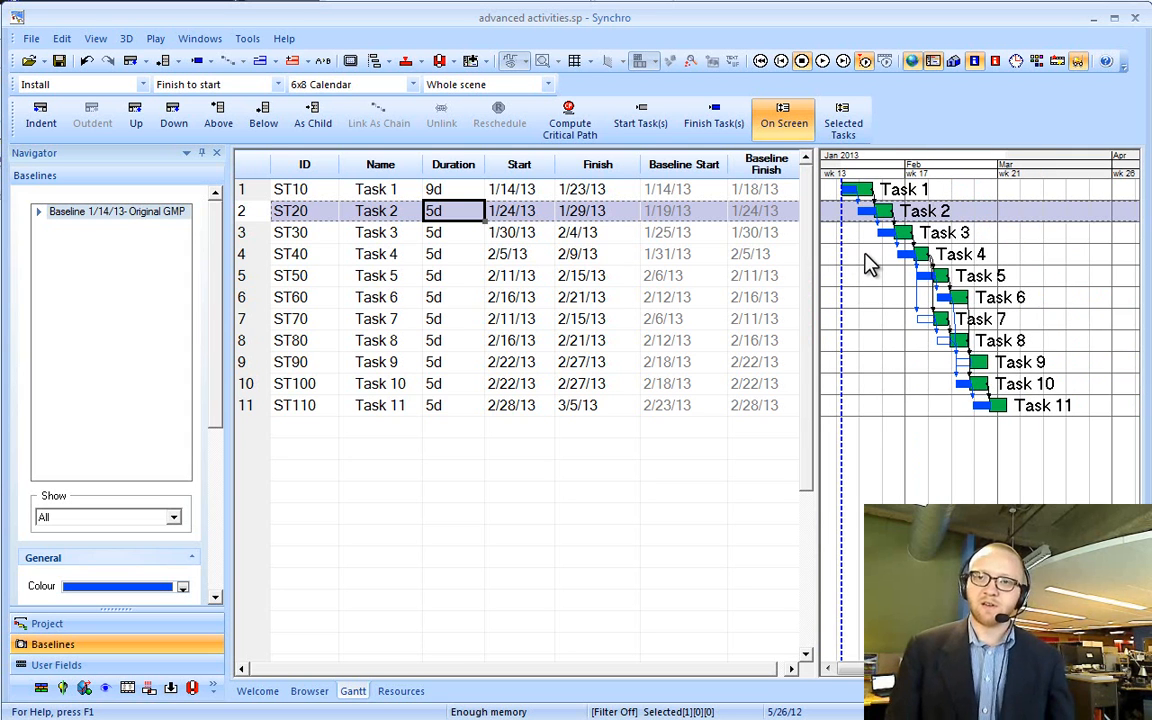
pyautogui.scroll(2, 826, 249)
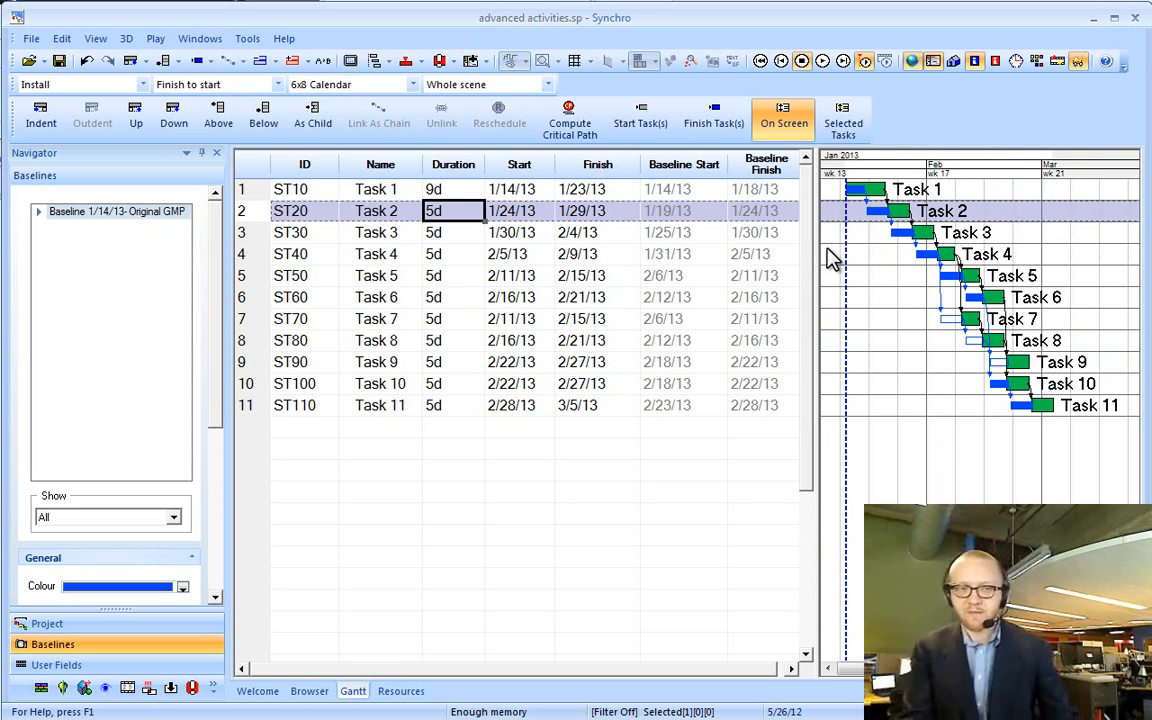
# - Set the project's manual data date to 02 Feb 13 and reschedule the tasks
pyautogui.click(95, 626)
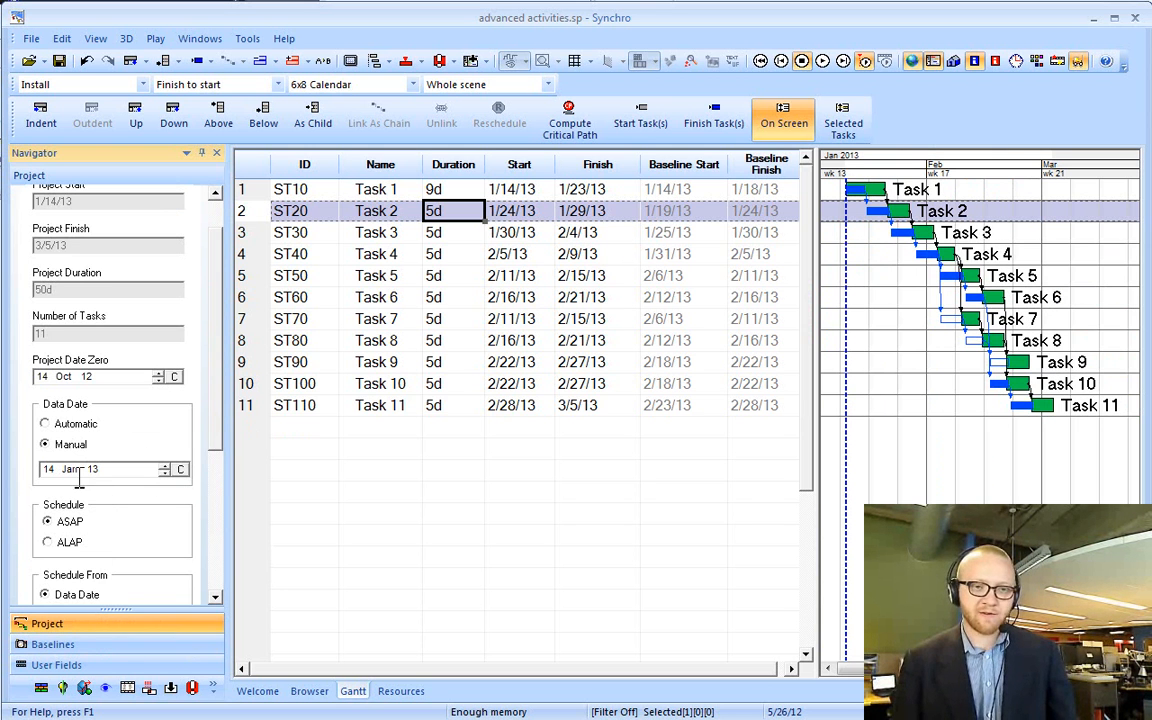
pyautogui.write('5')
pyautogui.scroll(-4, 97, 478)
pyautogui.scroll(1, 97, 478)
pyautogui.click(51, 469)
pyautogui.scroll(4, 52, 469)
pyautogui.scroll(15, 51, 470)
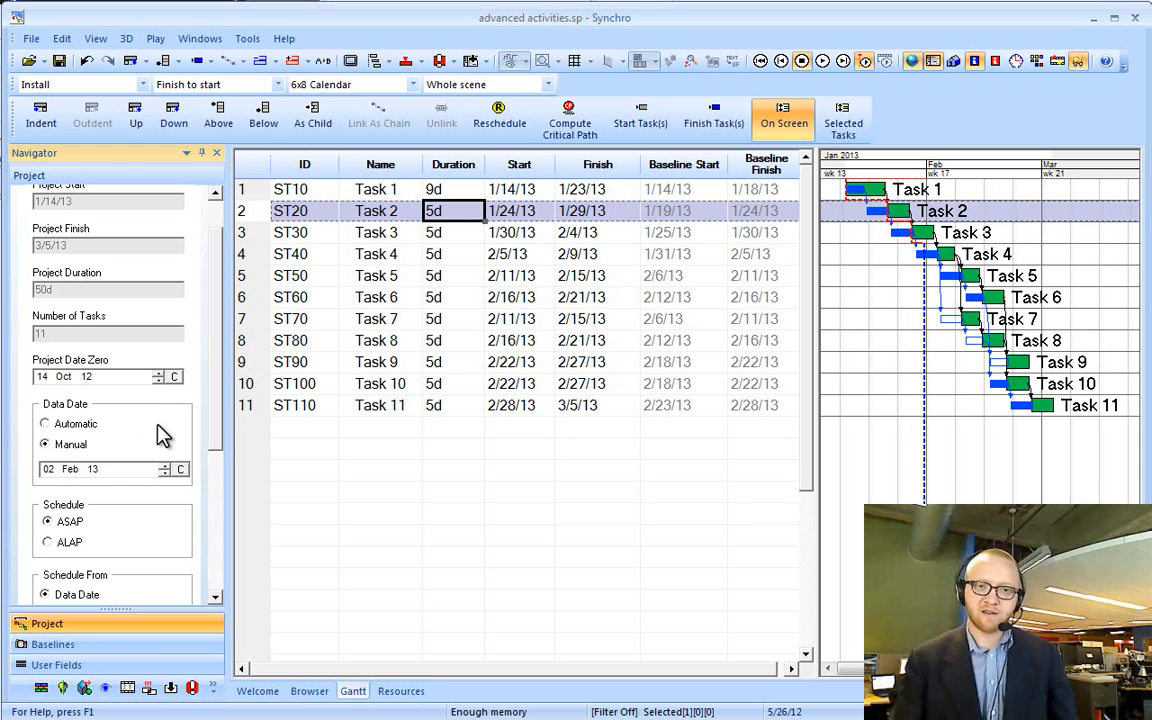
pyautogui.click(499, 116)
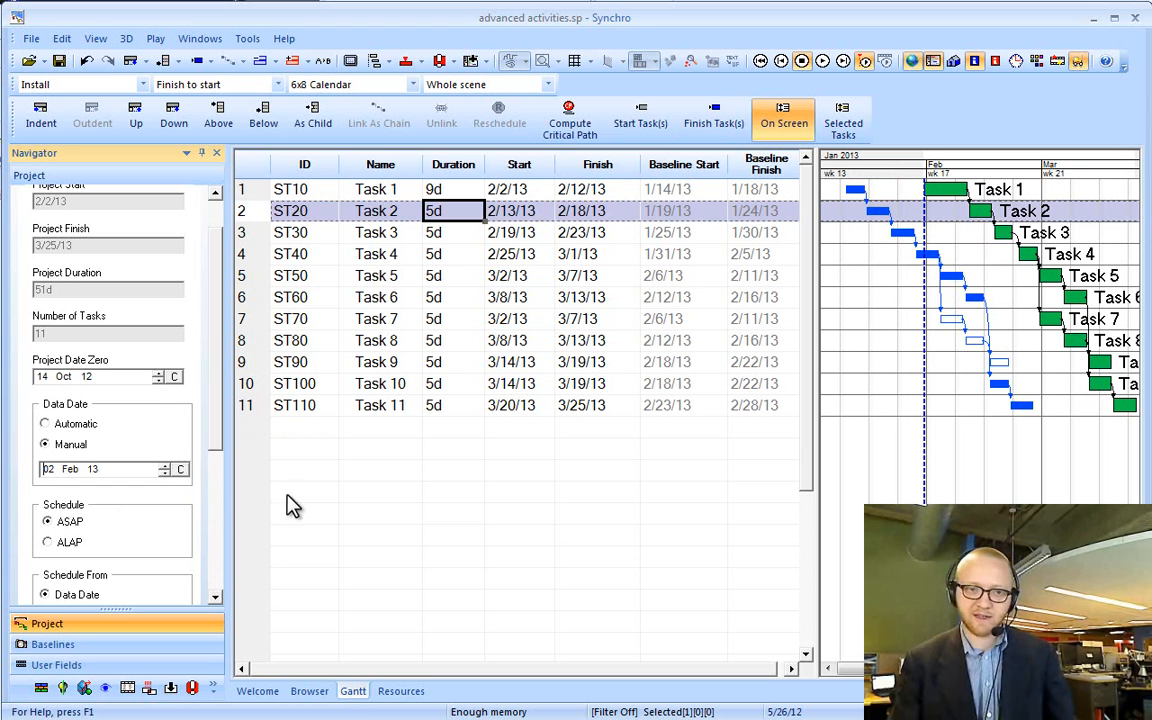
# - Baseline all tasks in the schedule, refreshing the critical path first
pyautogui.click(333, 520)
pyautogui.click(330, 363)
pyautogui.hotkey('ctrl', 'a')
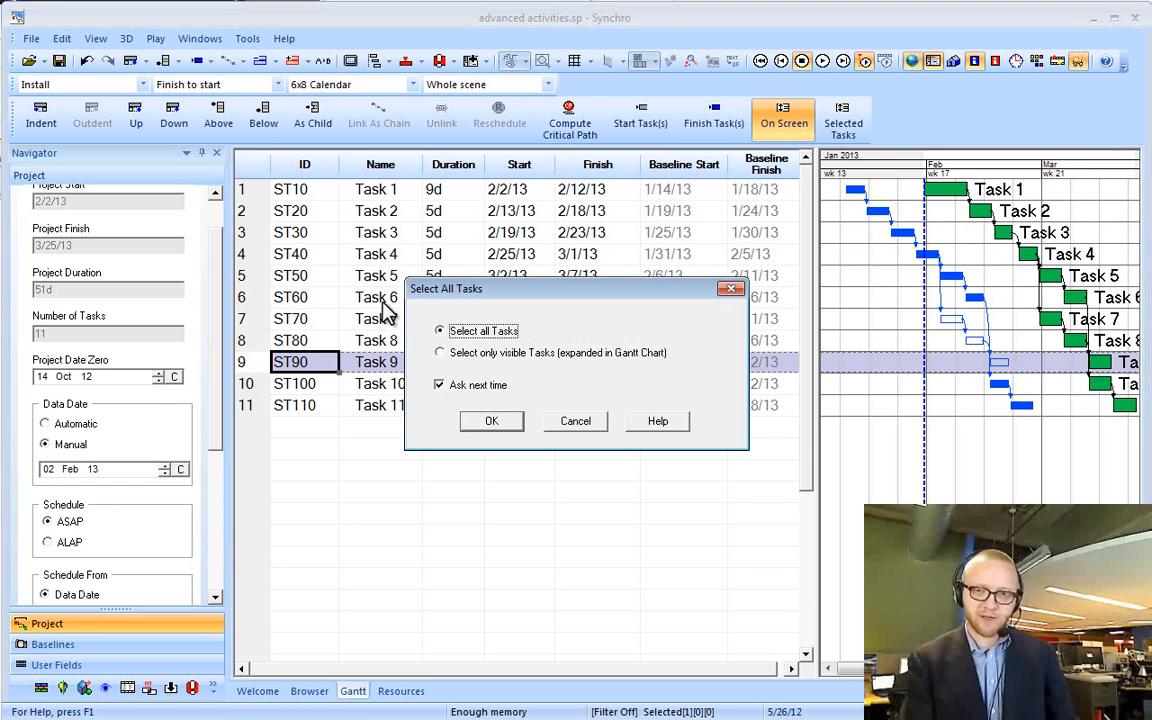
pyautogui.click(490, 420)
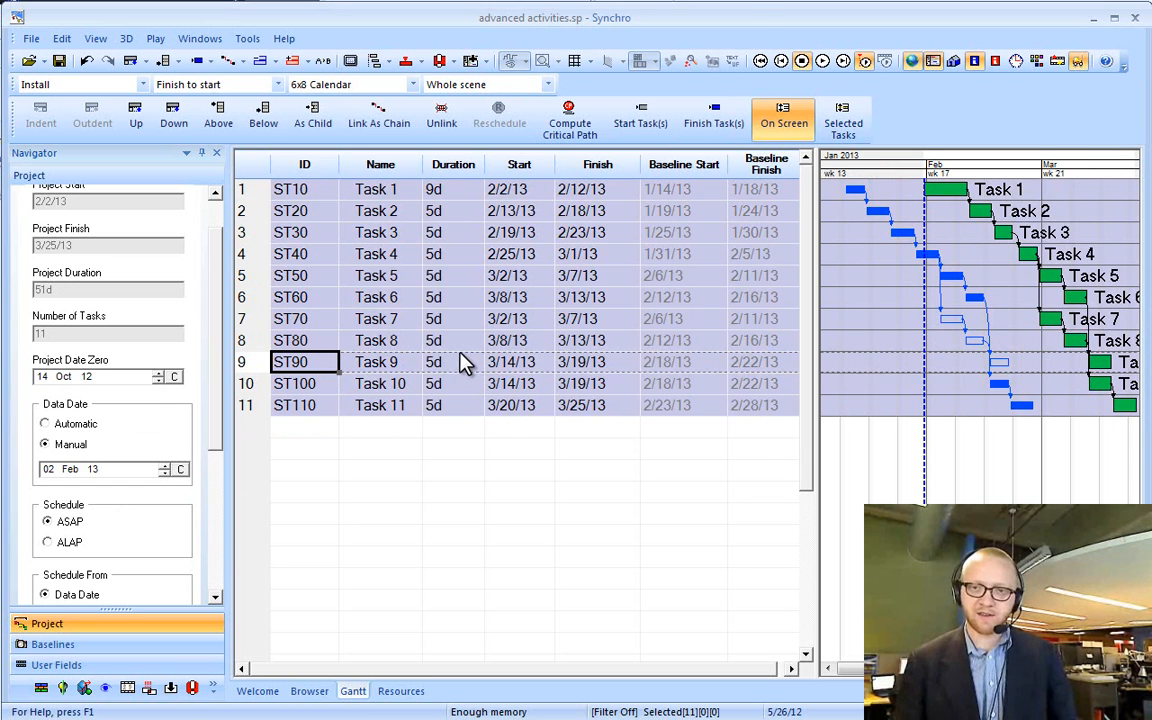
pyautogui.rightClick(463, 366)
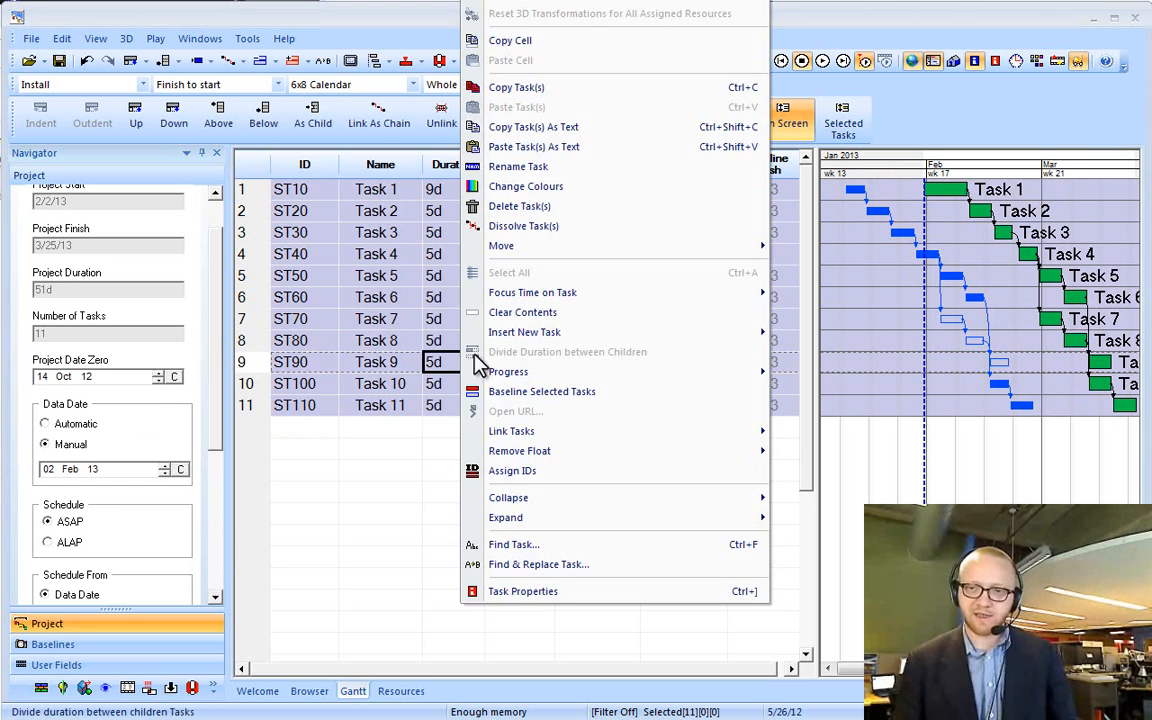
pyautogui.click(520, 392)
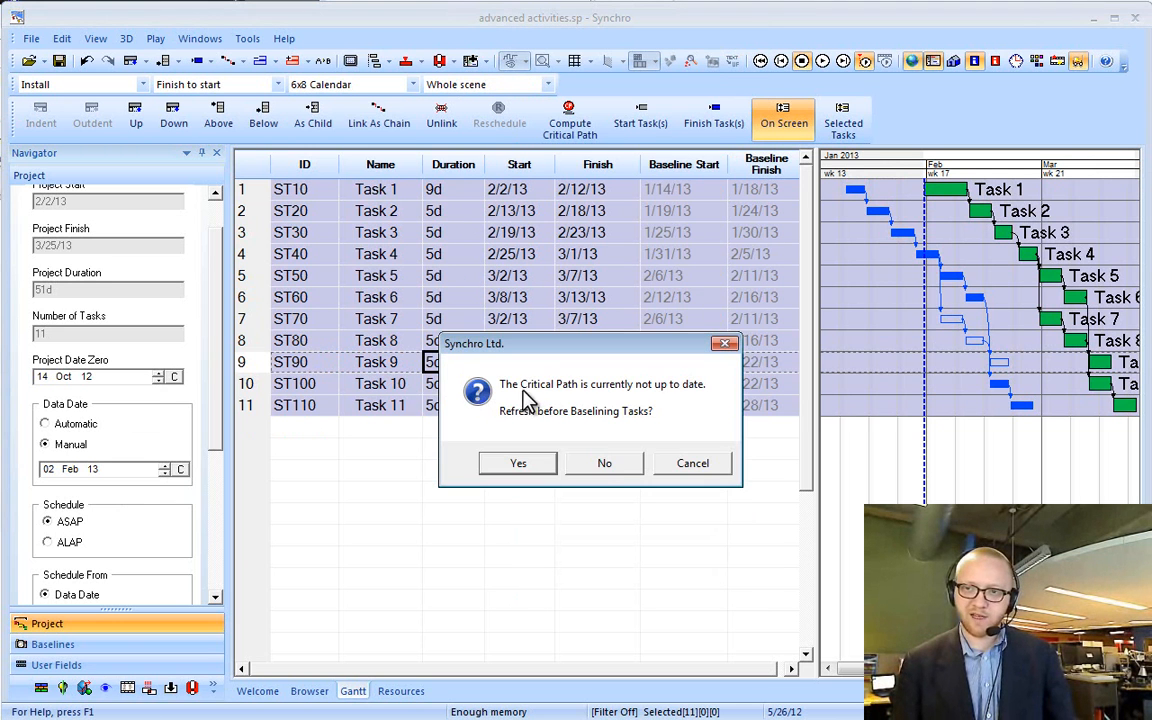
pyautogui.click(548, 466)
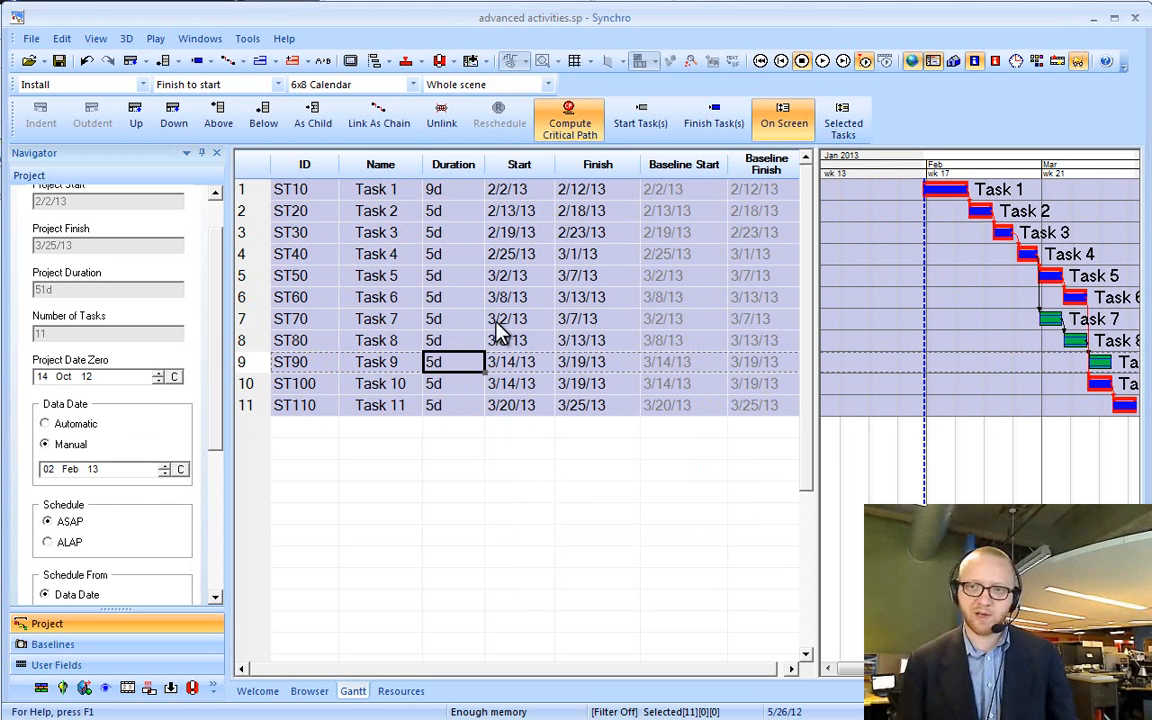
# - Set the colour of the 2/2/13 baseline to orange
pyautogui.moveTo(218, 427); pyautogui.dragTo(218, 398)
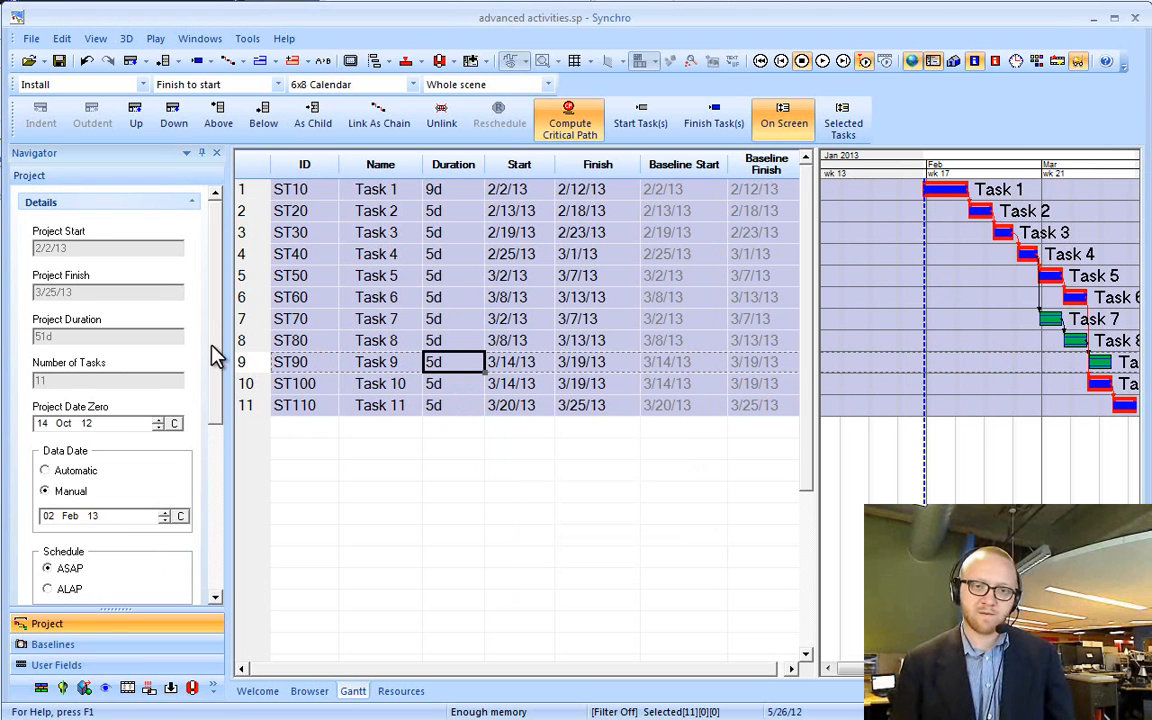
pyautogui.click(60, 644)
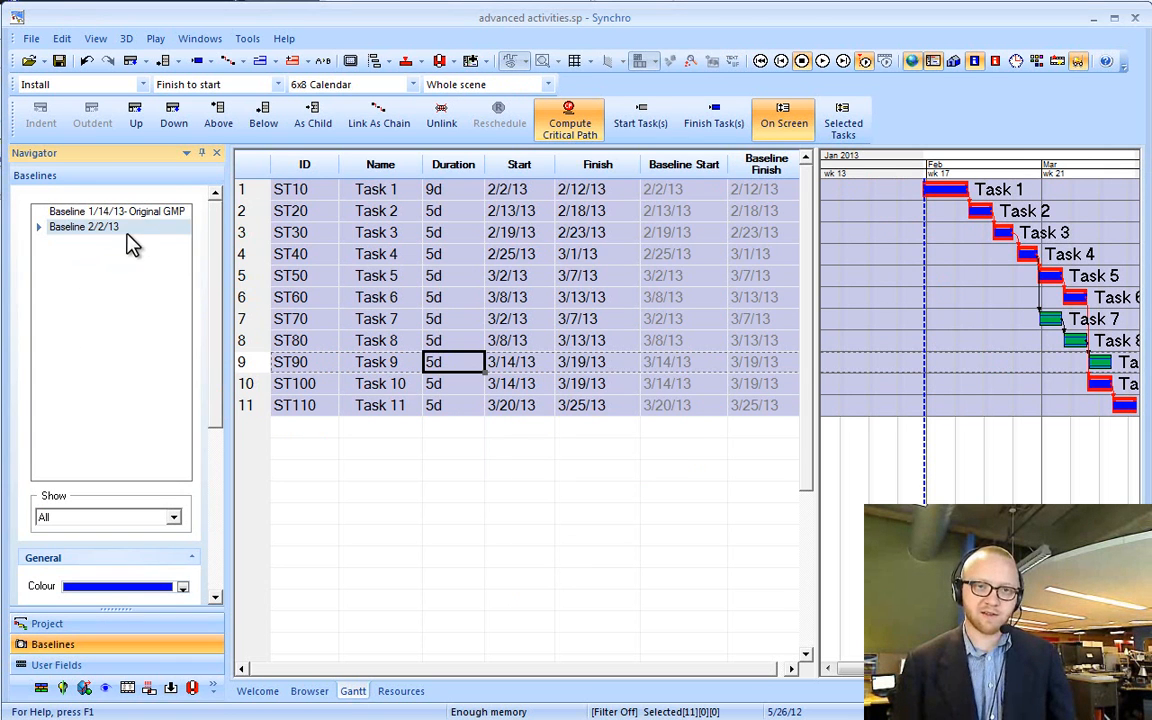
pyautogui.click(90, 211)
pyautogui.click(90, 227)
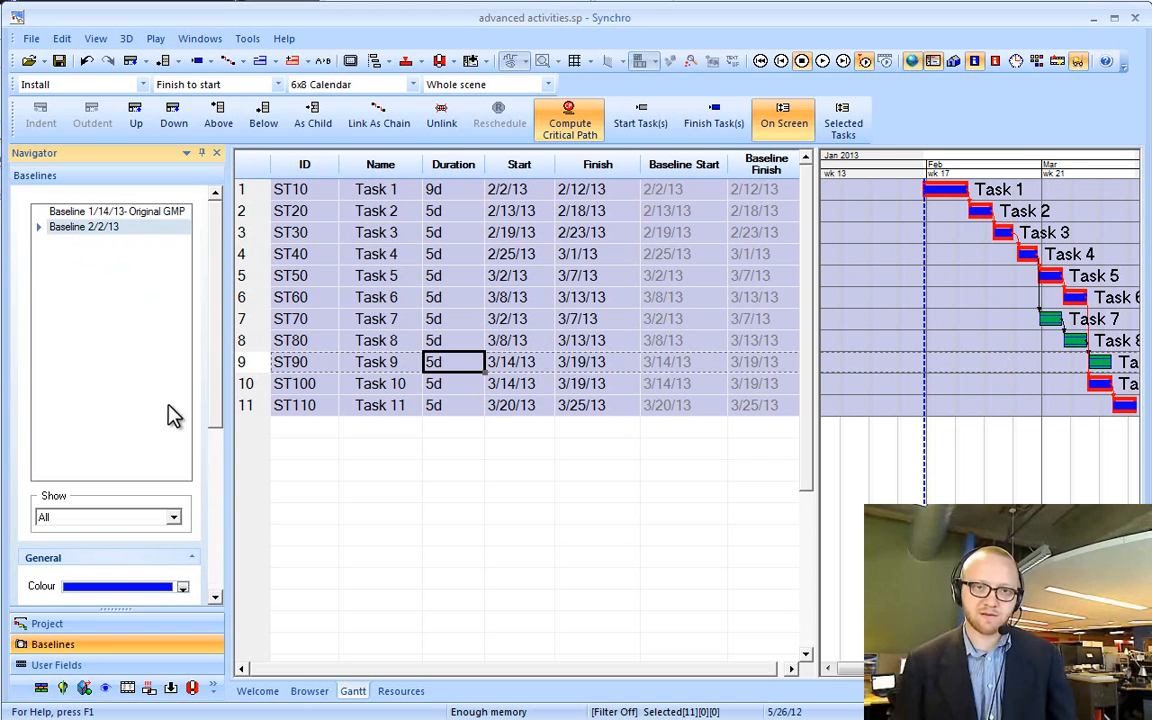
pyautogui.click(181, 588)
pyautogui.click(494, 377)
pyautogui.click(565, 363)
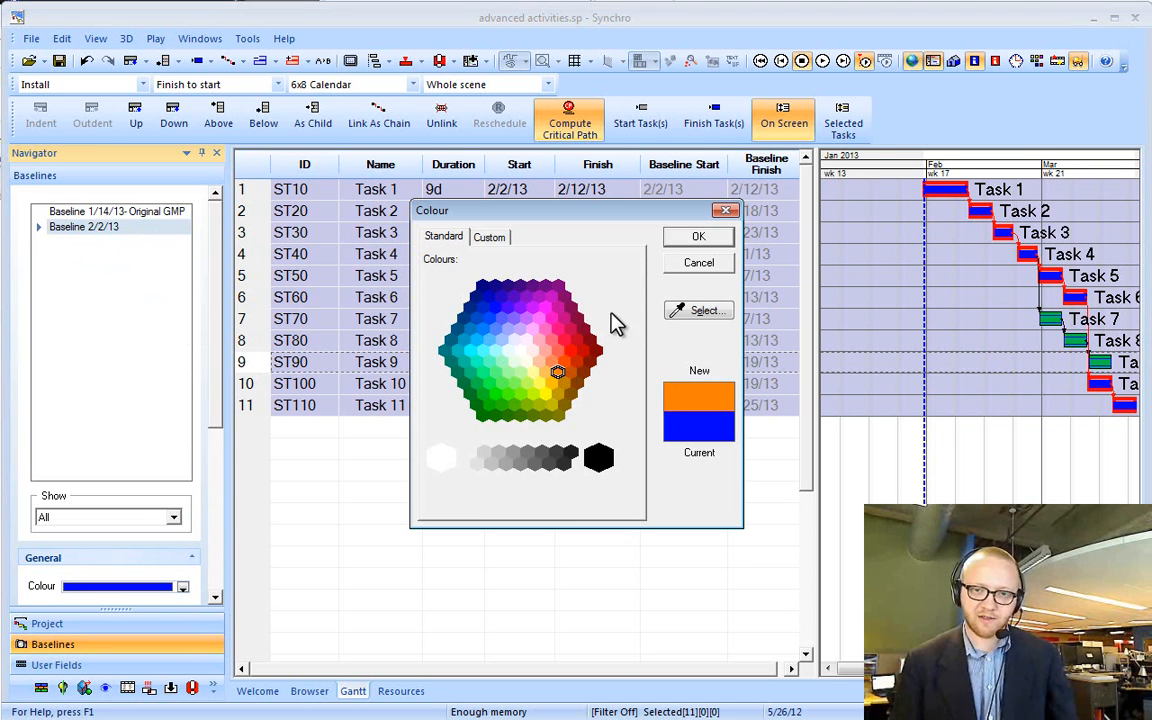
pyautogui.click(700, 237)
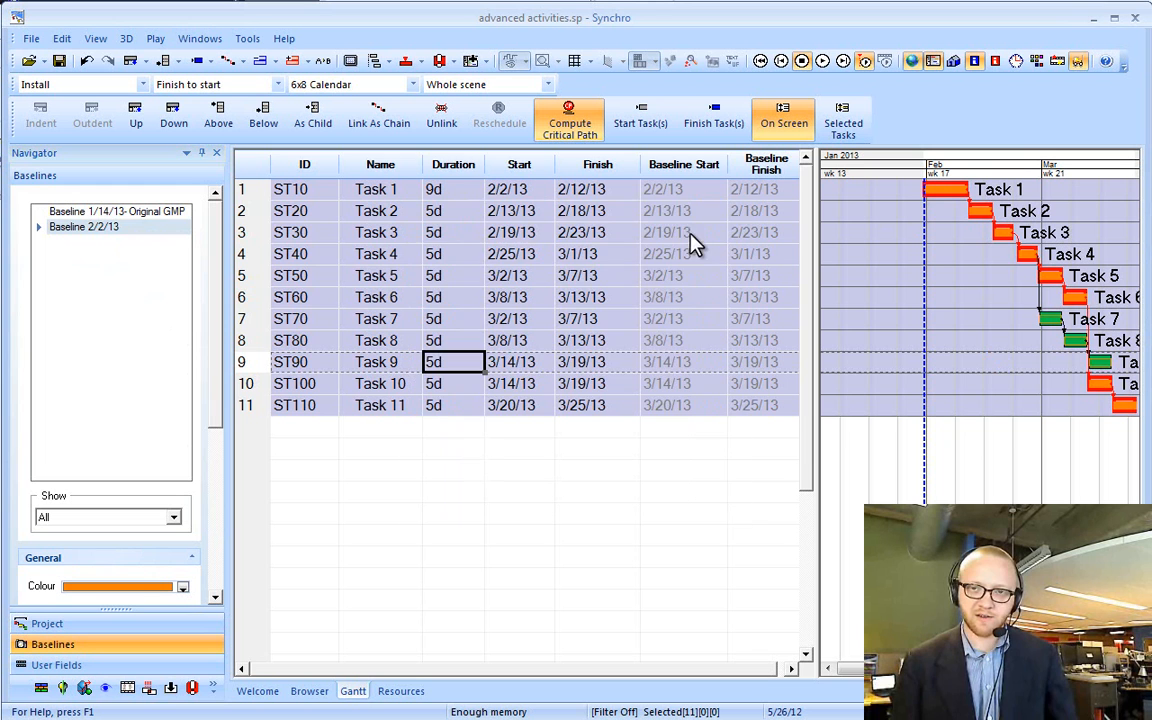
# - Compare the Original GMP and 2/2/13 baselines on the Gantt chart, first one at a time and finally both together
pyautogui.click(66, 212)
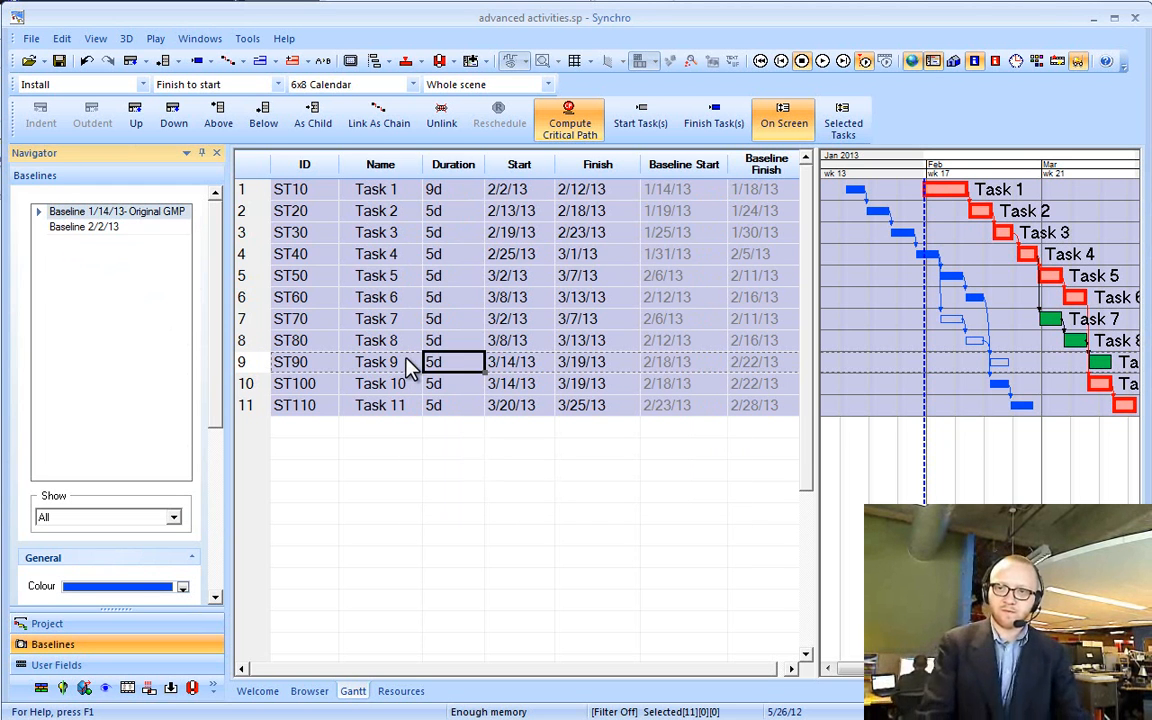
pyautogui.click(72, 227)
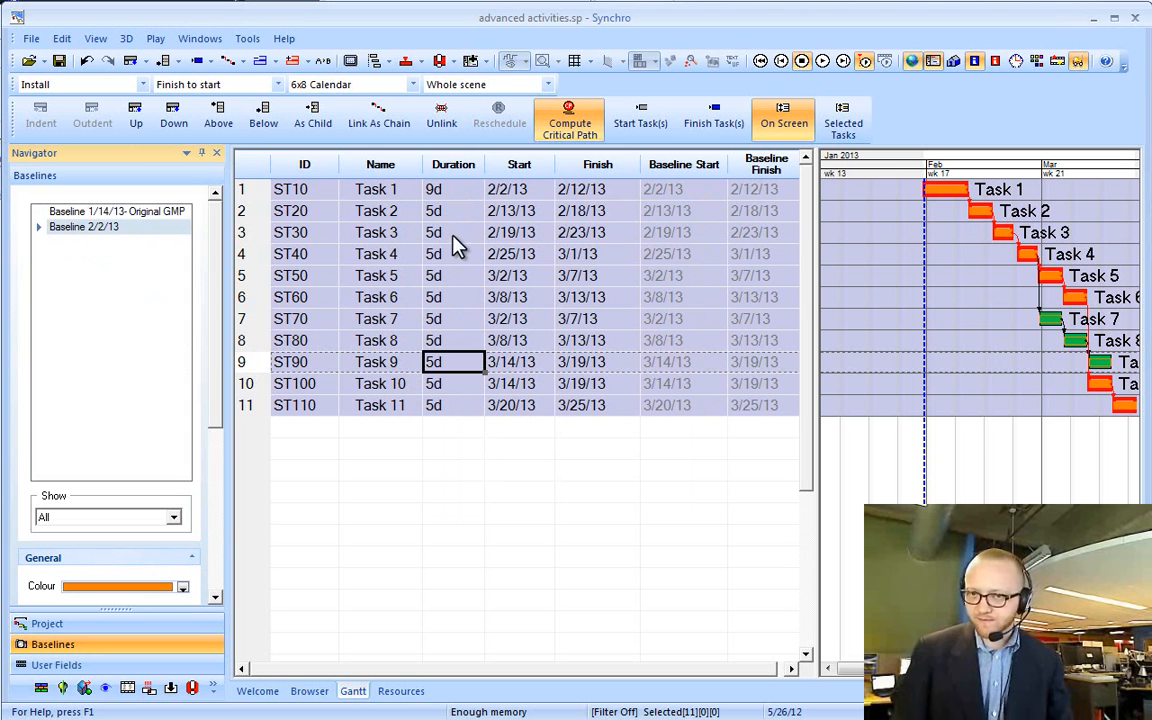
pyautogui.click(110, 212)
pyautogui.click(112, 229)
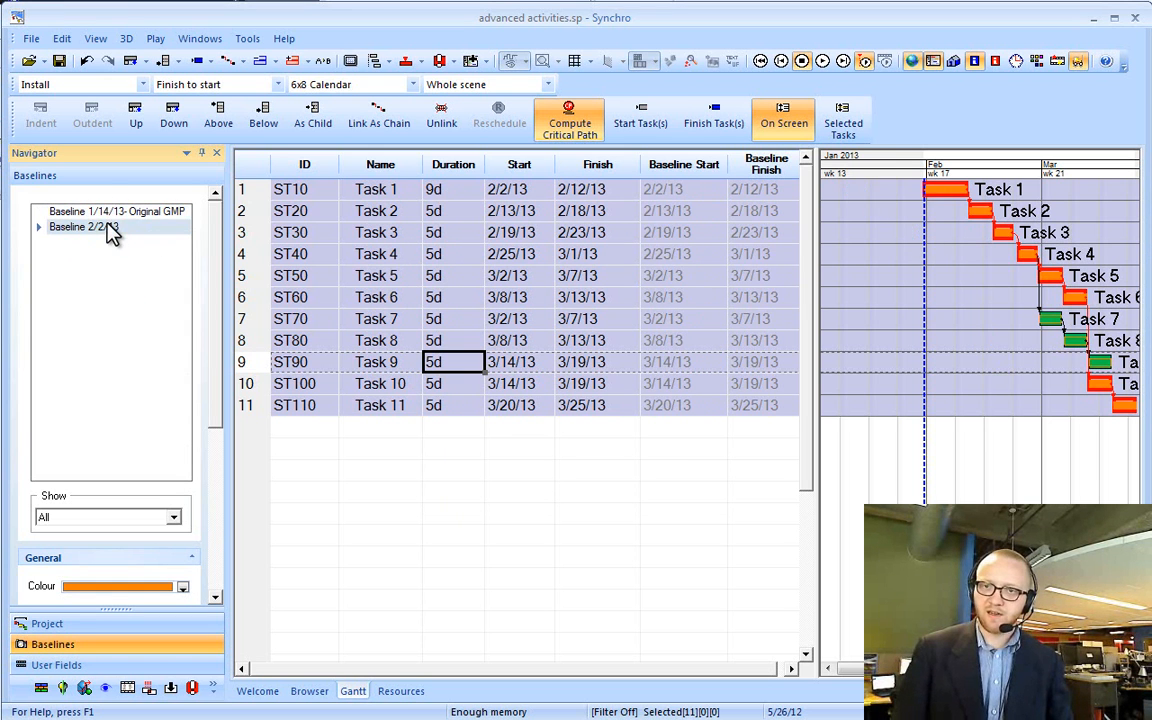
pyautogui.click(108, 216)
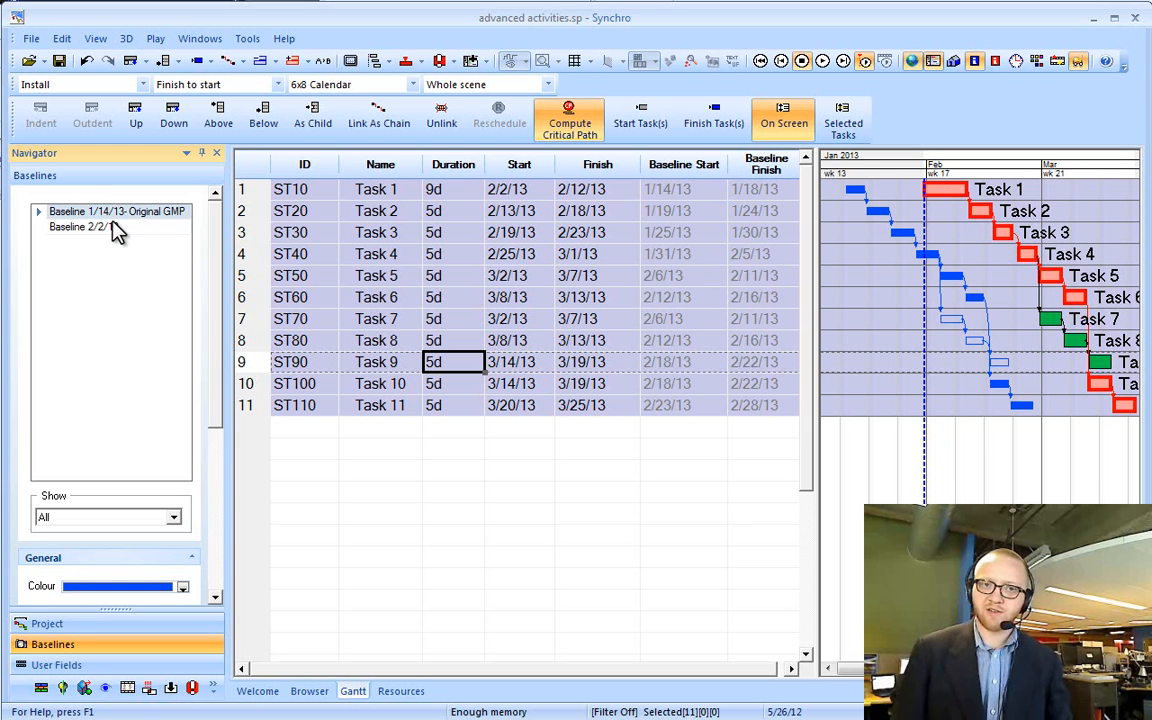
pyautogui.click(98, 228)
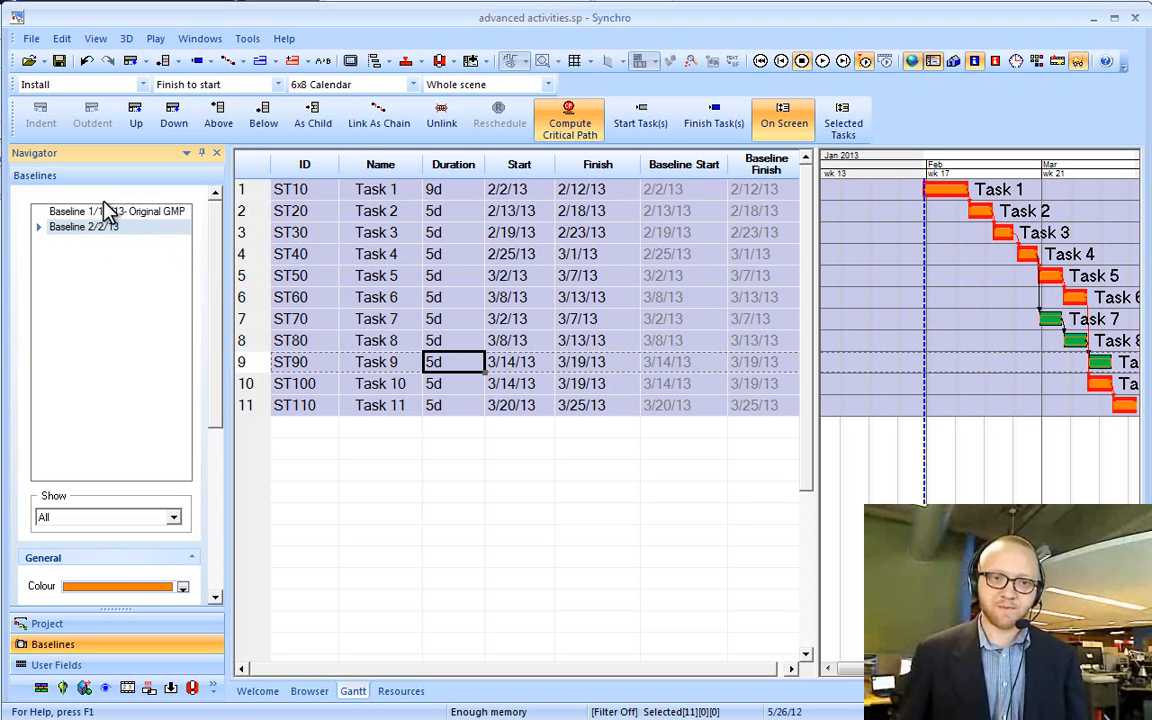
pyautogui.click(78, 212)
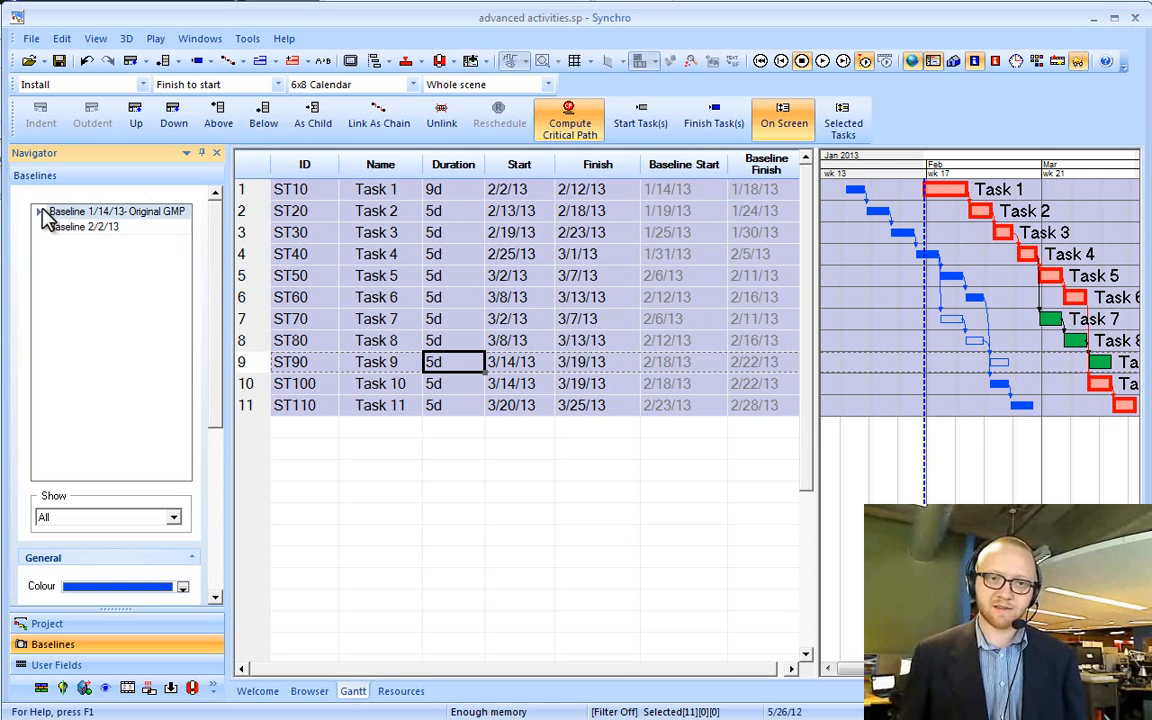
pyautogui.click(84, 230)
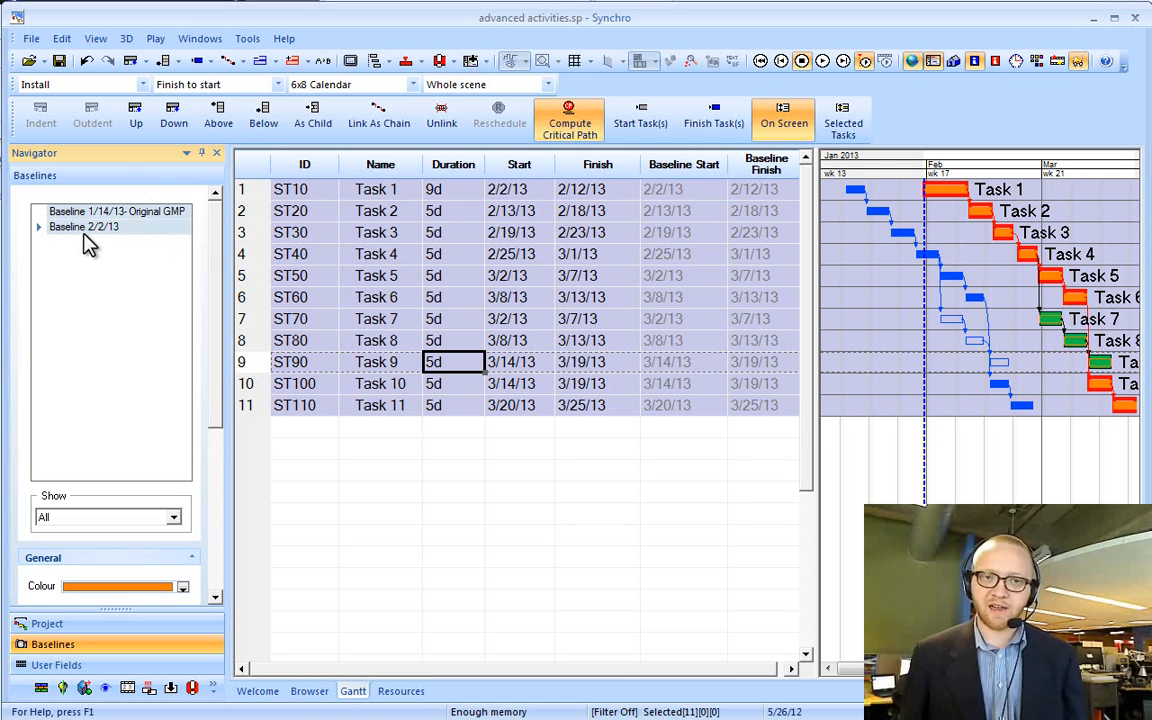
pyautogui.click(72, 221)
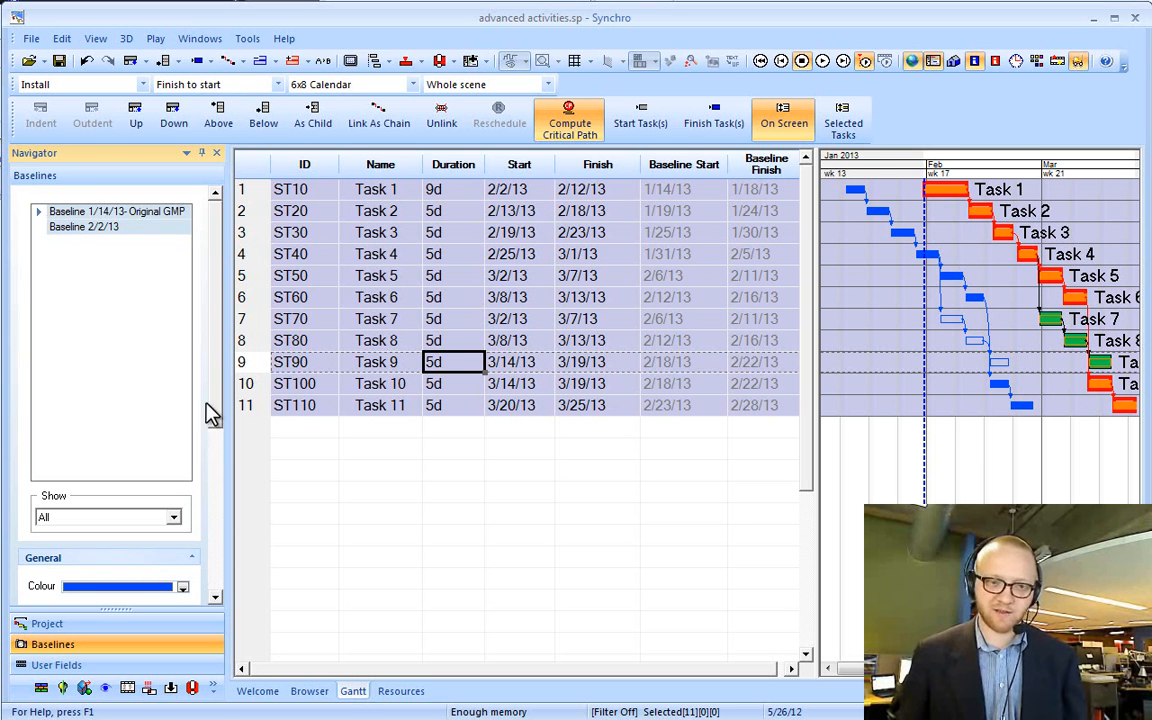
# - Filter the baseline list to MEPTrades and reset it to All
pyautogui.scroll(-5, 190, 428)
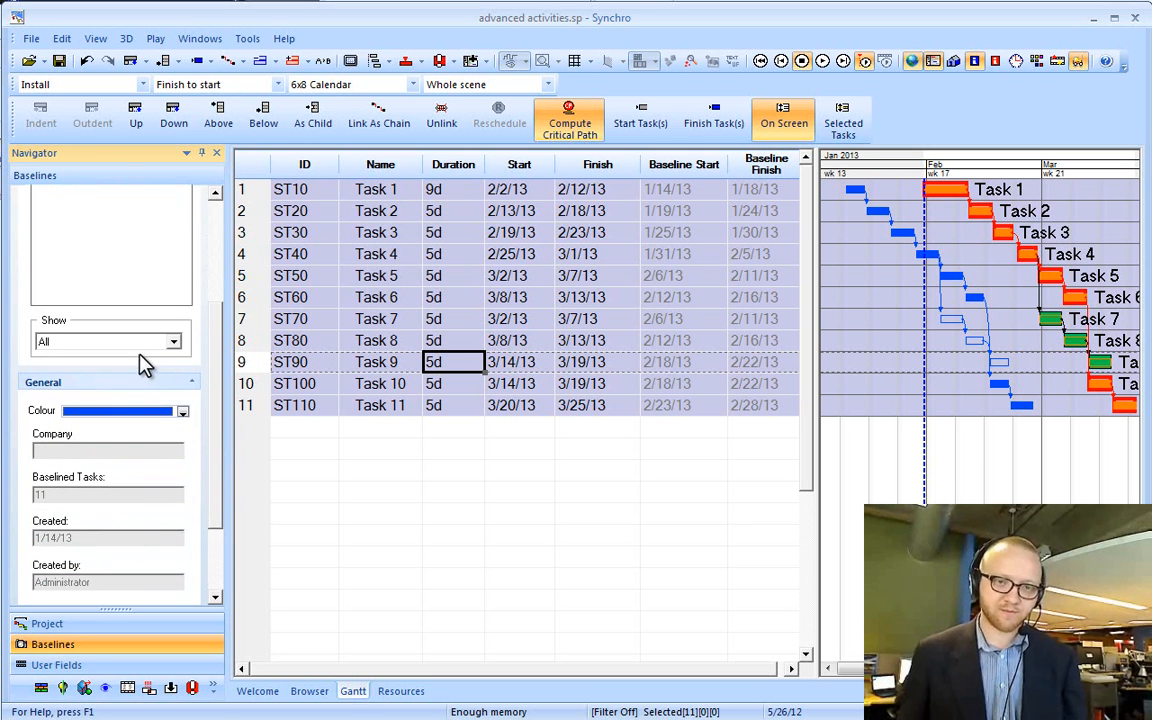
pyautogui.click(134, 342)
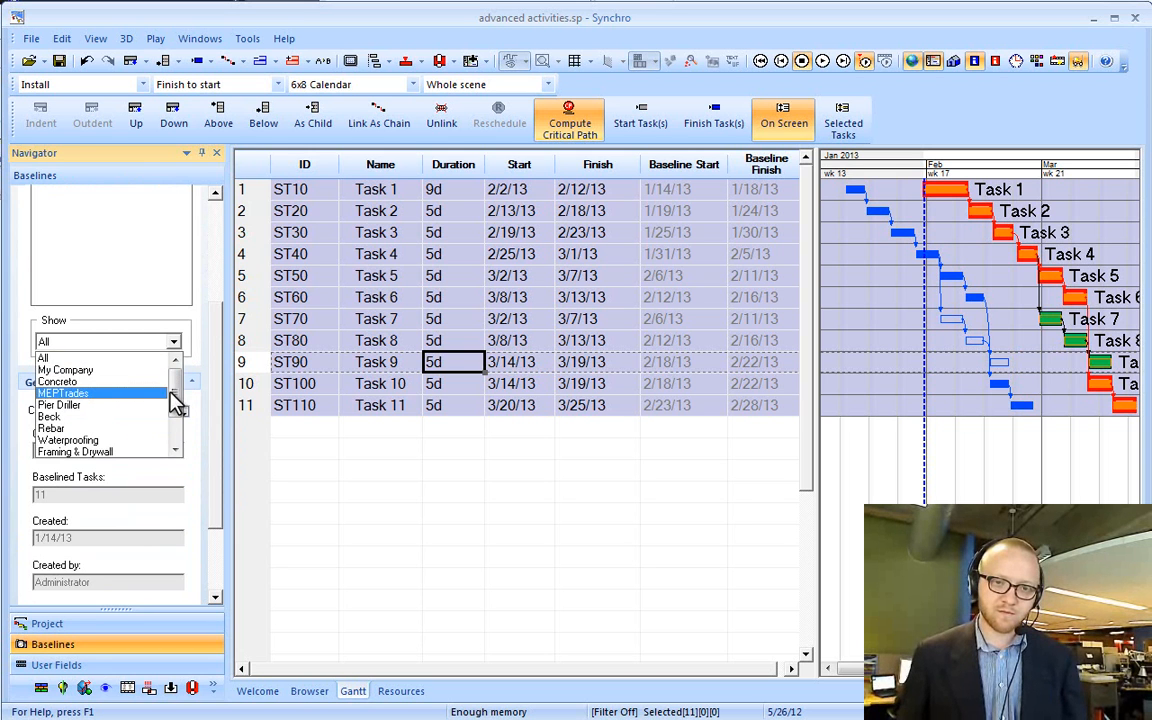
pyautogui.click(134, 393)
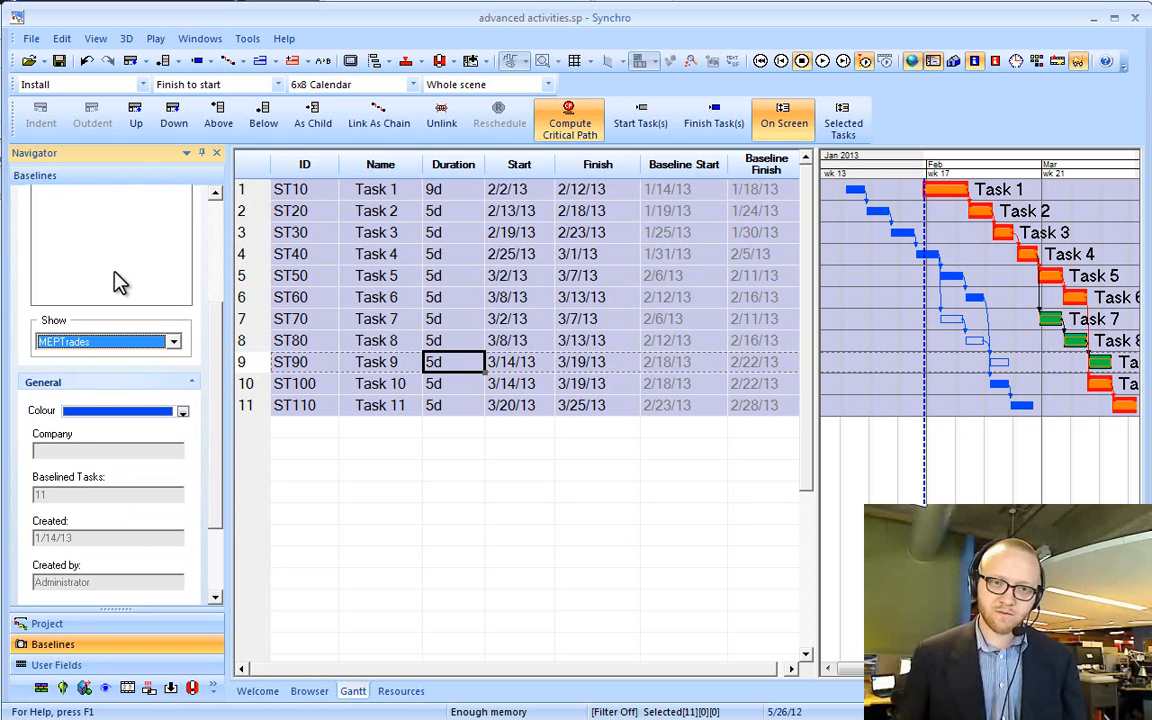
pyautogui.click(140, 342)
pyautogui.scroll(1, 95, 378)
pyautogui.click(60, 360)
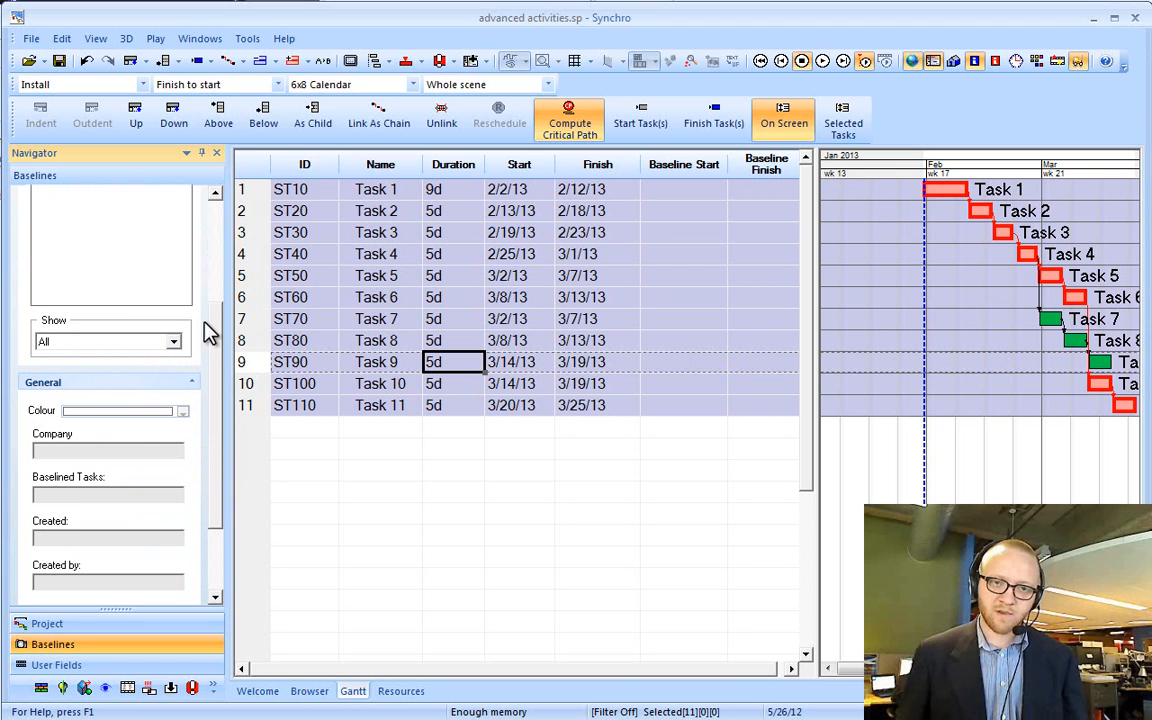
# - Display both baselines on the Gantt chart again and review the general details of the 2/2/13 baseline
pyautogui.scroll(3, 218, 350)
pyautogui.click(88, 227)
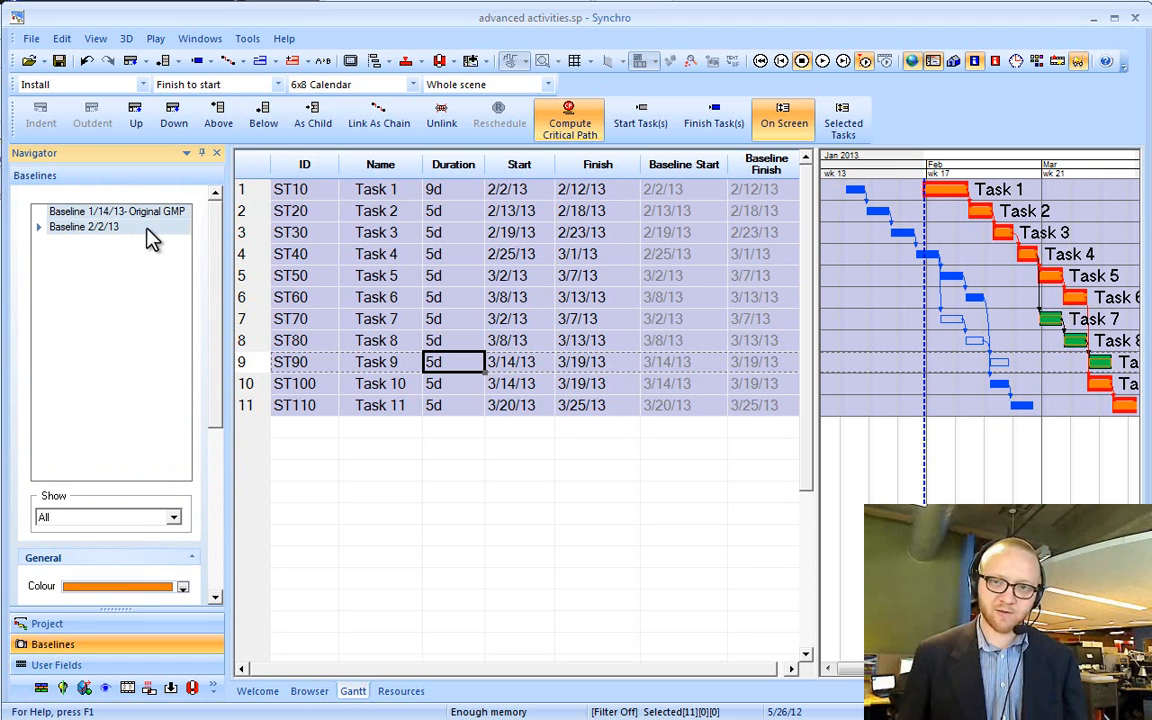
pyautogui.moveTo(218, 303); pyautogui.dragTo(218, 472)
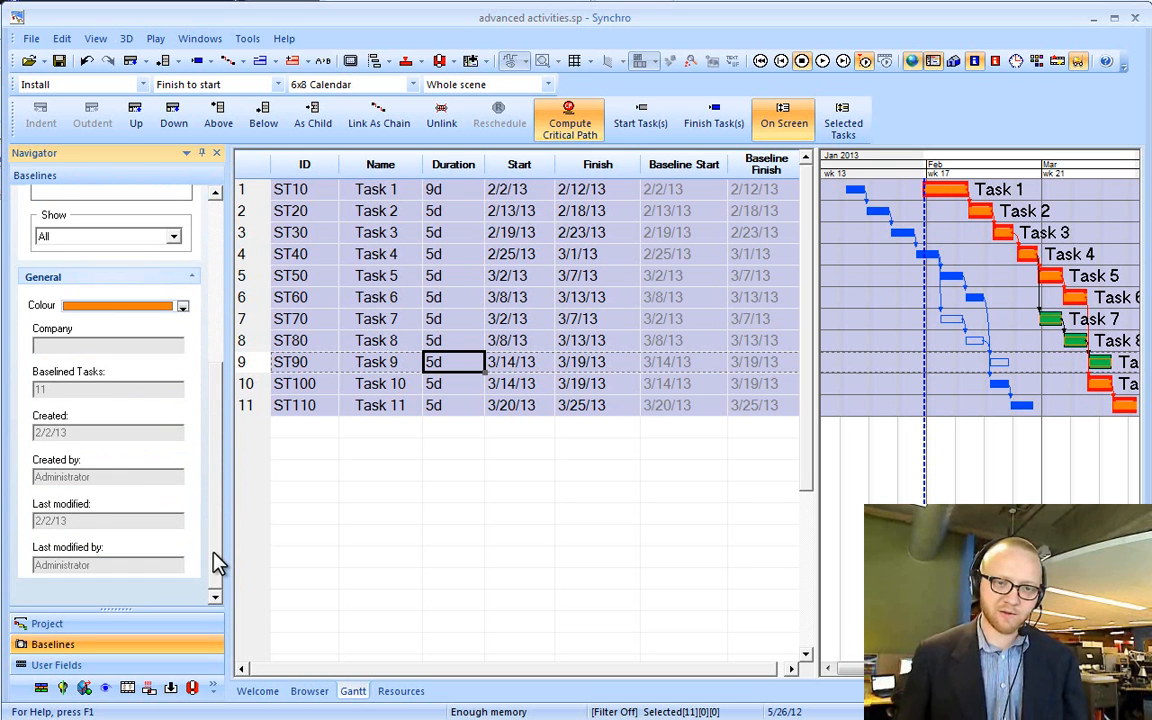
pyautogui.moveTo(218, 563); pyautogui.dragTo(218, 291)
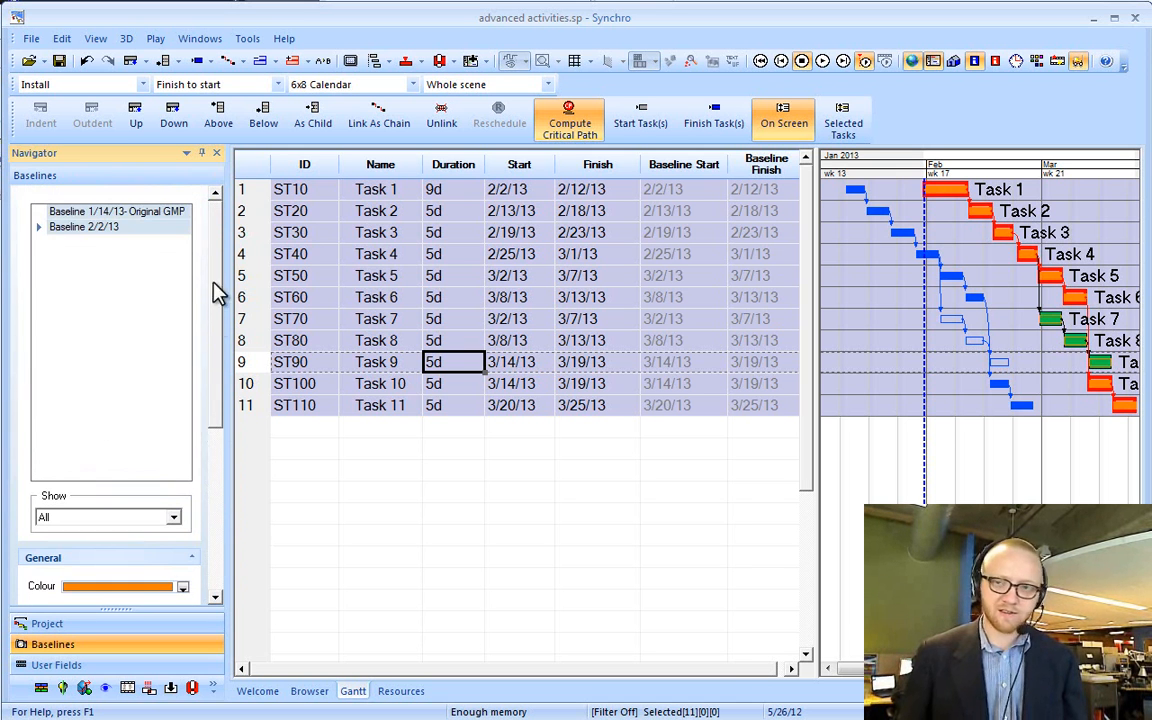
# - Display only the Original GMP baseline and copy all tasks from ST10 to ST110 as text
pyautogui.click(134, 330)
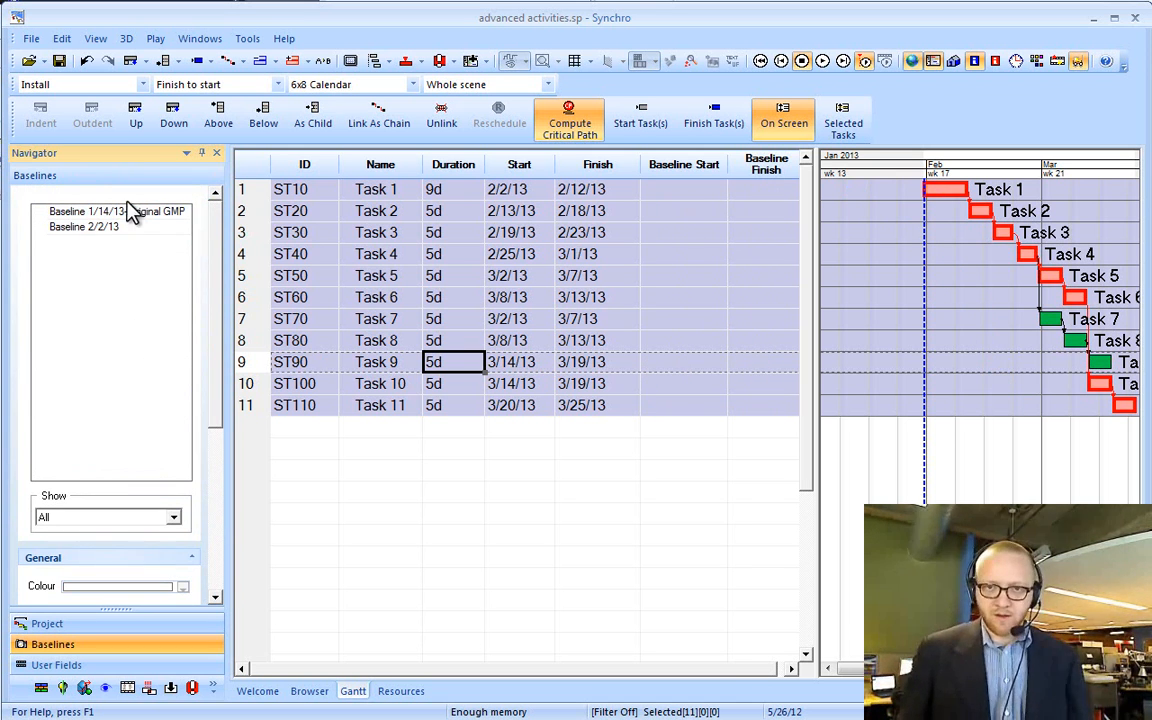
pyautogui.click(84, 213)
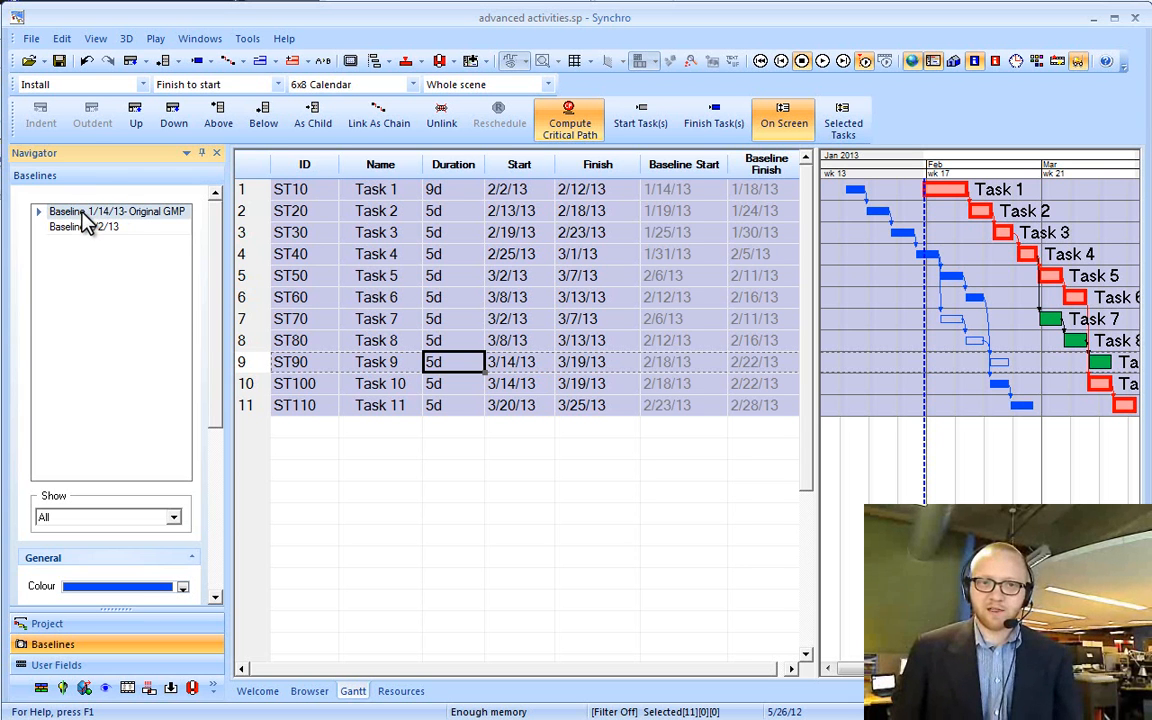
pyautogui.click(661, 193)
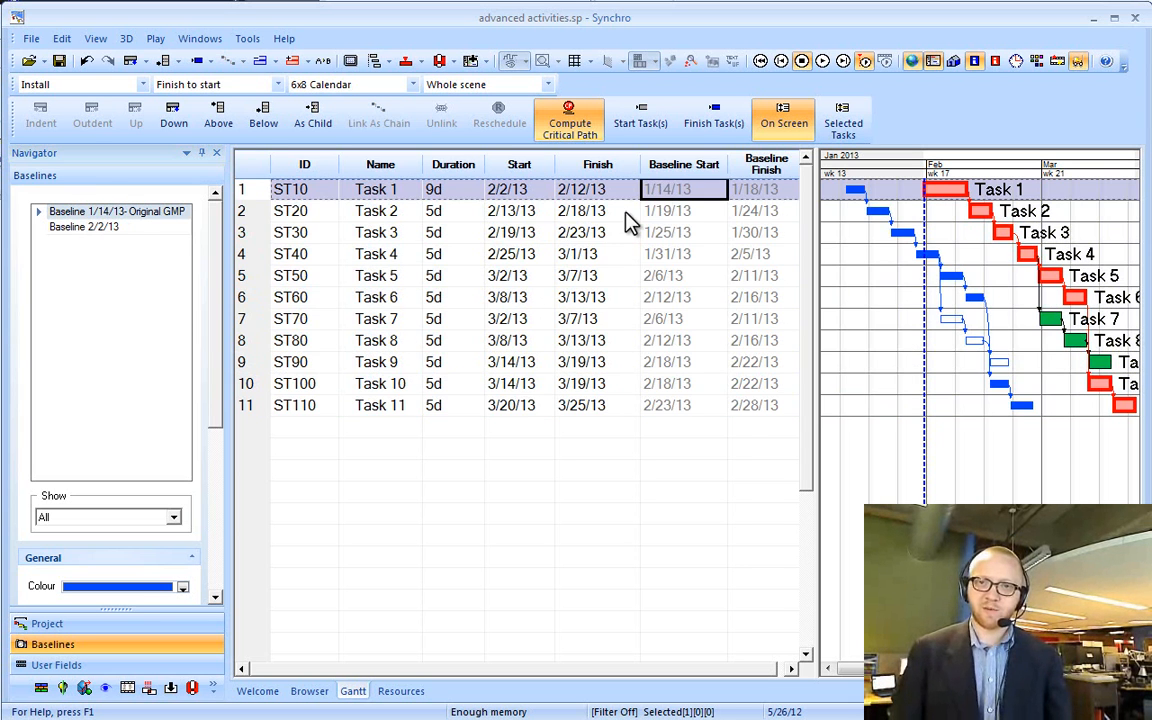
pyautogui.click(515, 408)
pyautogui.rightClick(511, 404)
pyautogui.click(585, 131)
# - Switch to Excel, paste the copied tasks at cell B3 and convert them into a table
pyautogui.click(66, 718)
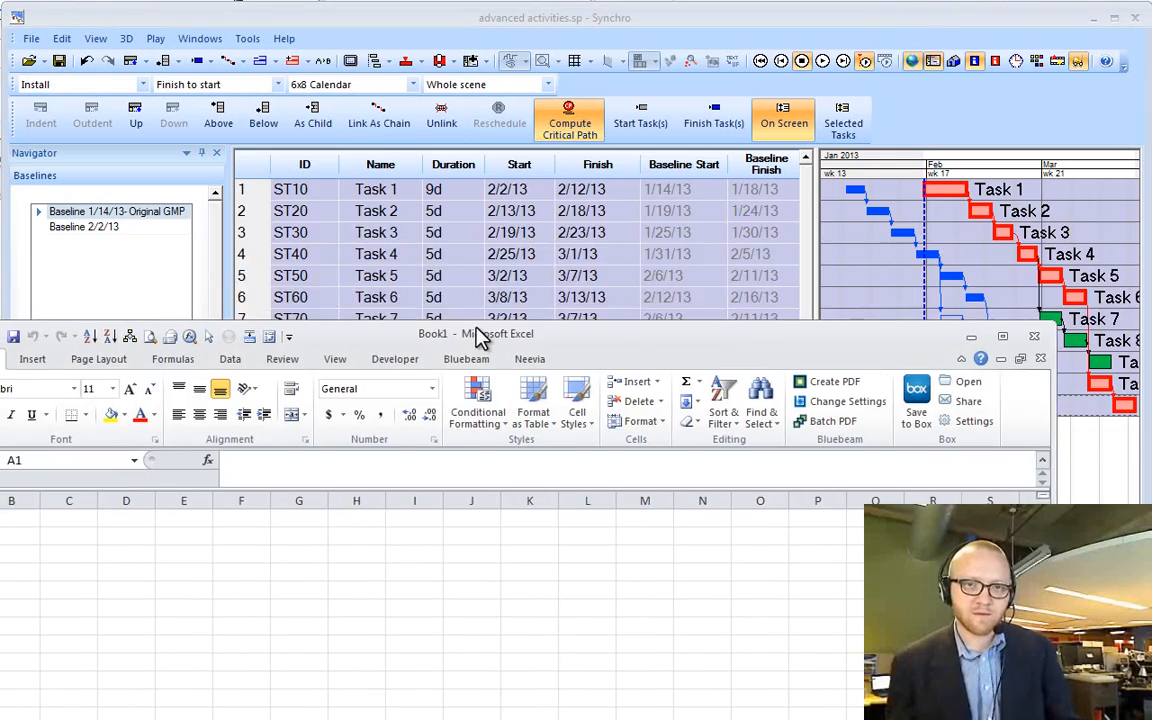
pyautogui.moveTo(481, 334); pyautogui.dragTo(637, 191)
pyautogui.click(172, 428)
pyautogui.click(180, 412)
pyautogui.hotkey('ctrl', 'v')
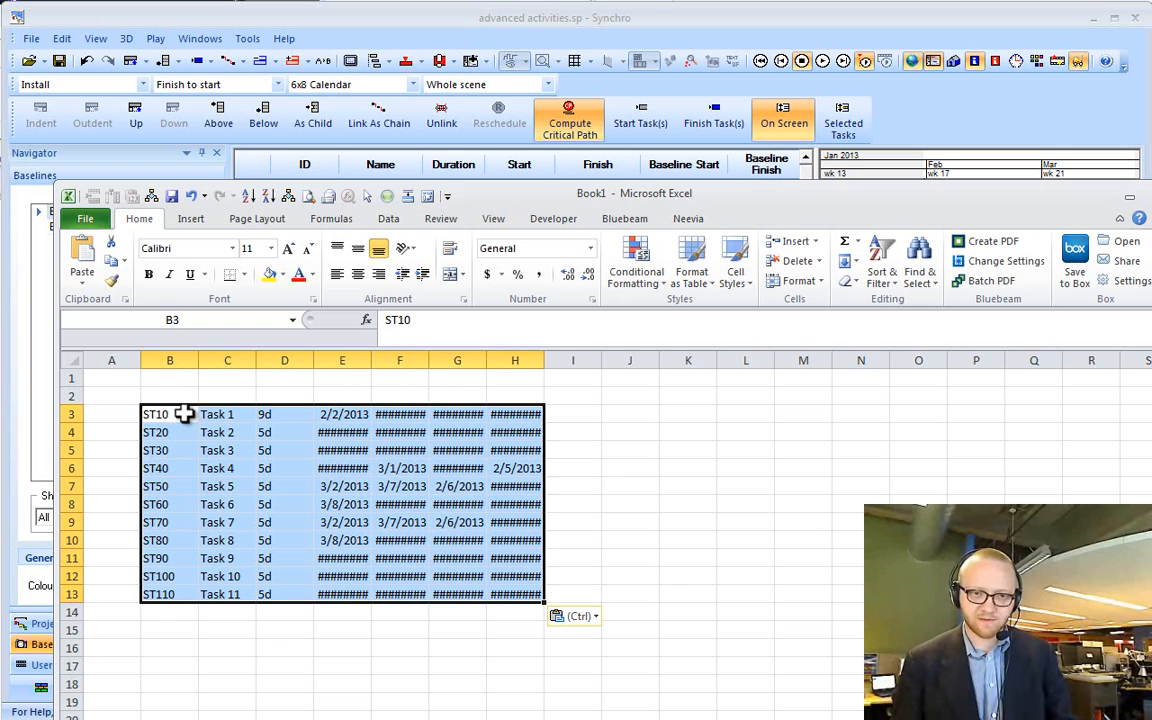
pyautogui.hotkey('ctrl', 't')
pyautogui.press('Return')
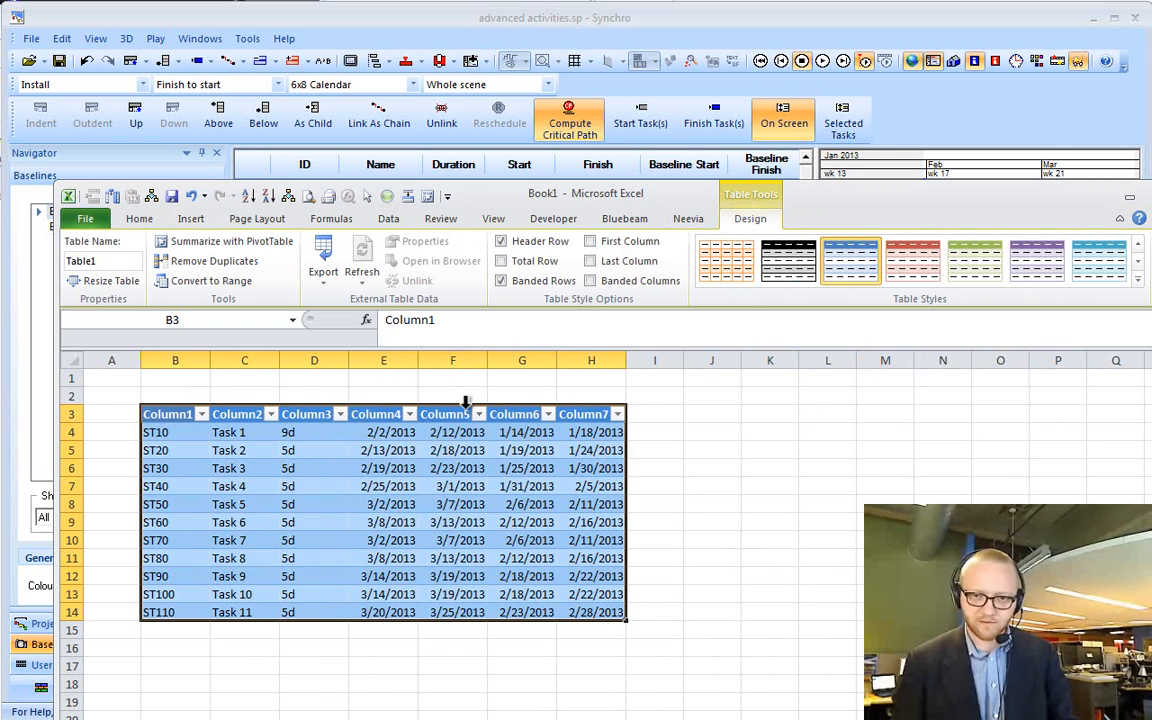
pyautogui.click(653, 434)
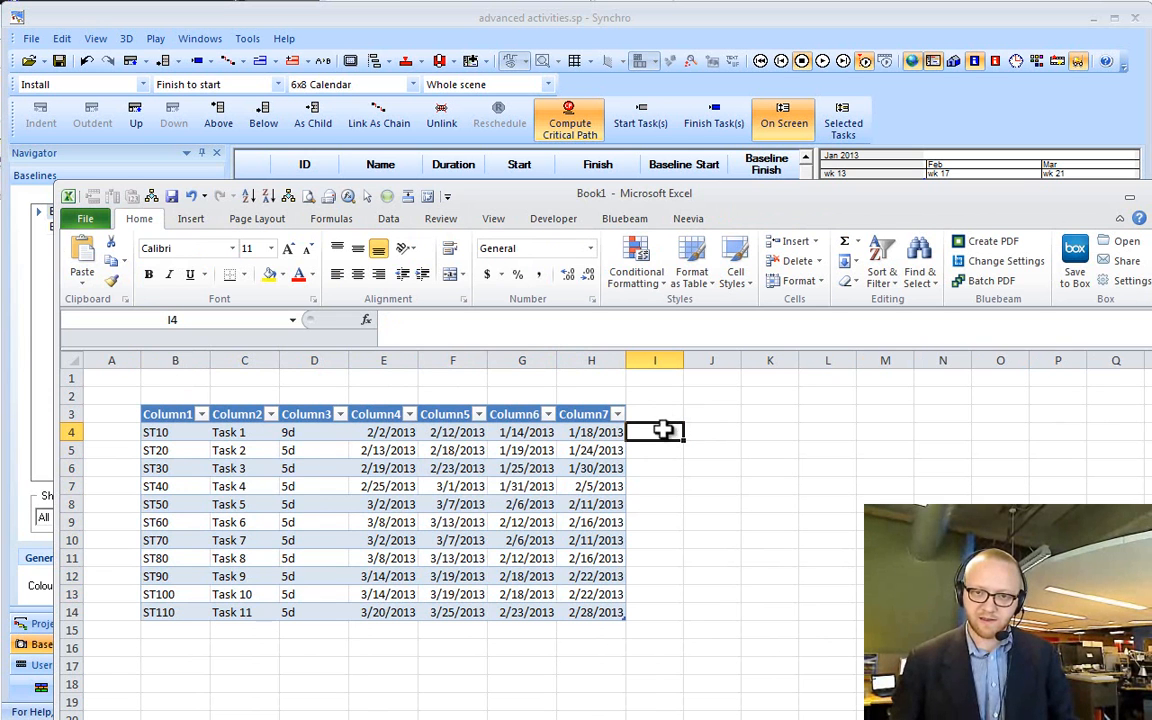
pyautogui.click(464, 436)
pyautogui.write('=')
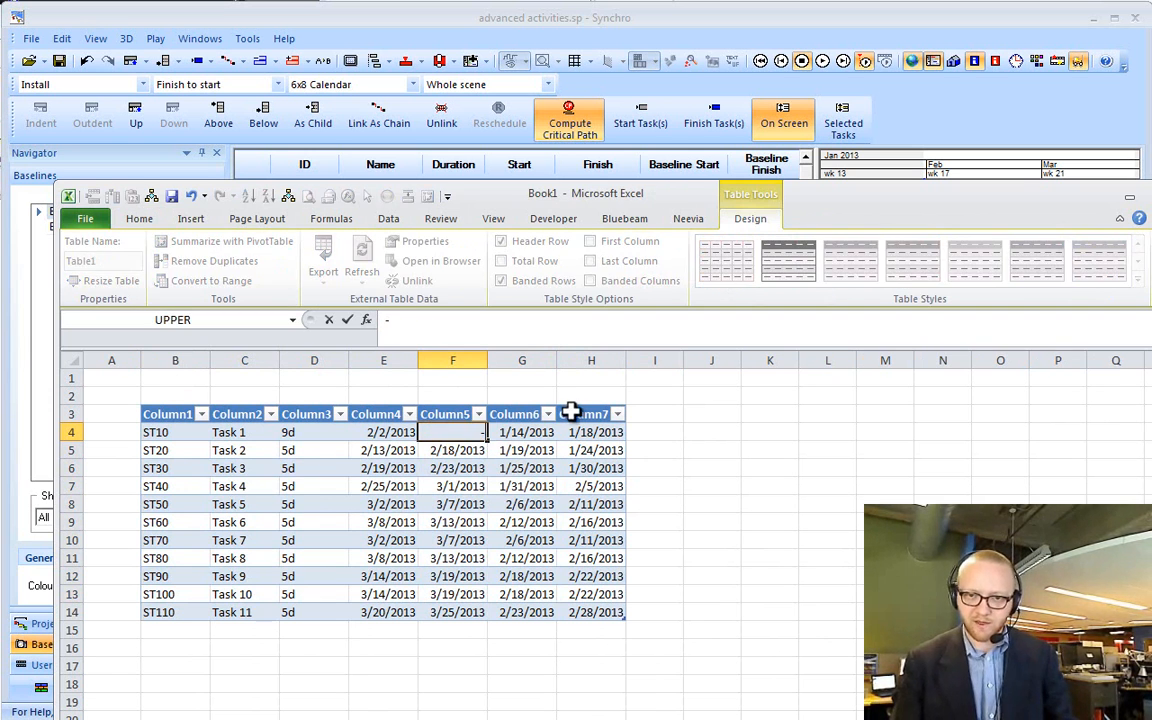
pyautogui.press('Escape')
pyautogui.click(658, 432)
pyautogui.write('=')
pyautogui.click(474, 435)
pyautogui.write('-')
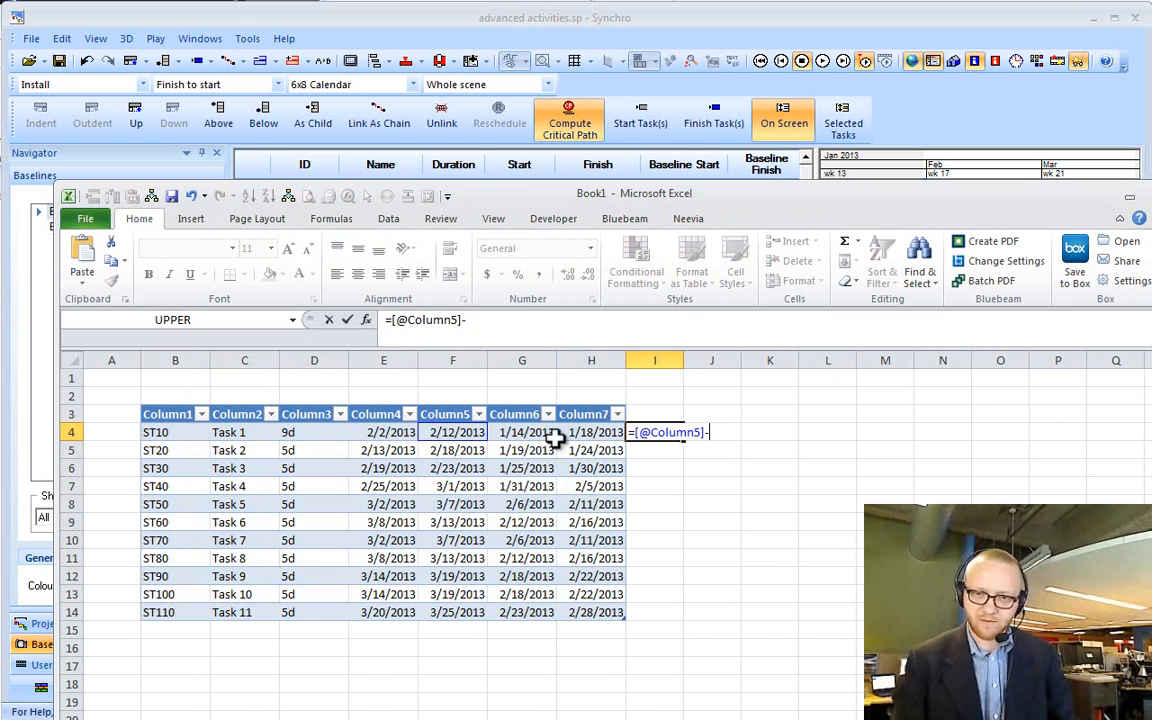
pyautogui.click(577, 432)
pyautogui.hotkey('ctrl', 'Return')
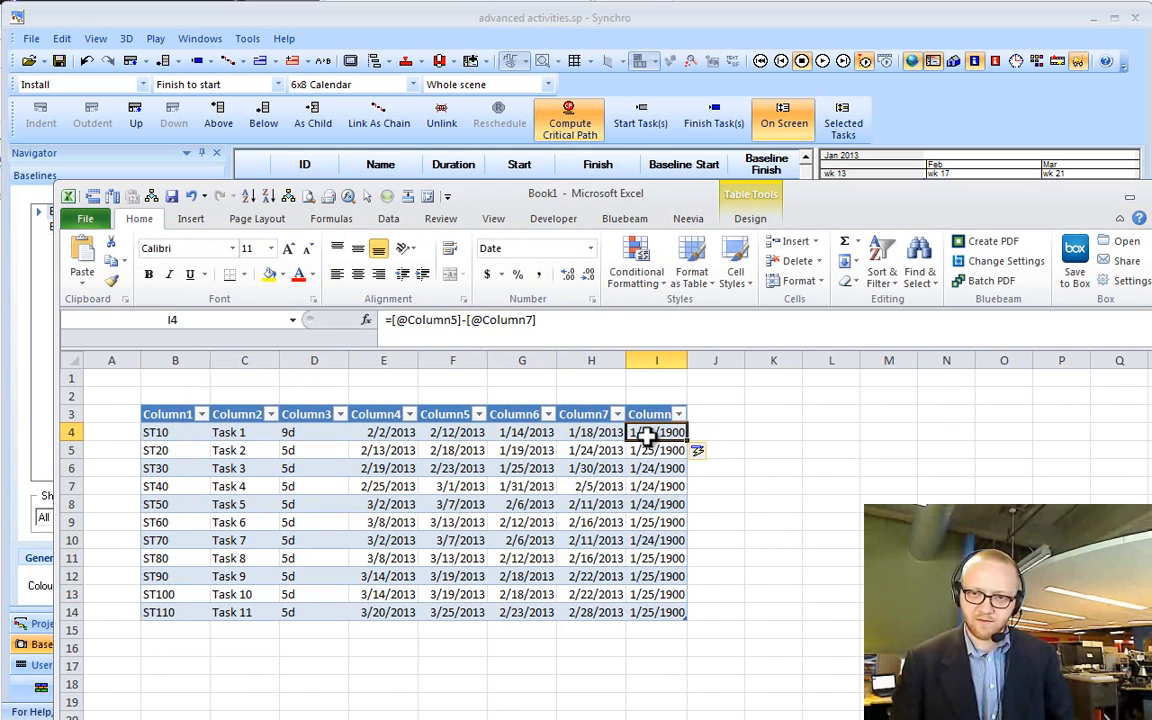
# - Format the calculated variance column I with the General number format
pyautogui.click(637, 367)
pyautogui.click(590, 248)
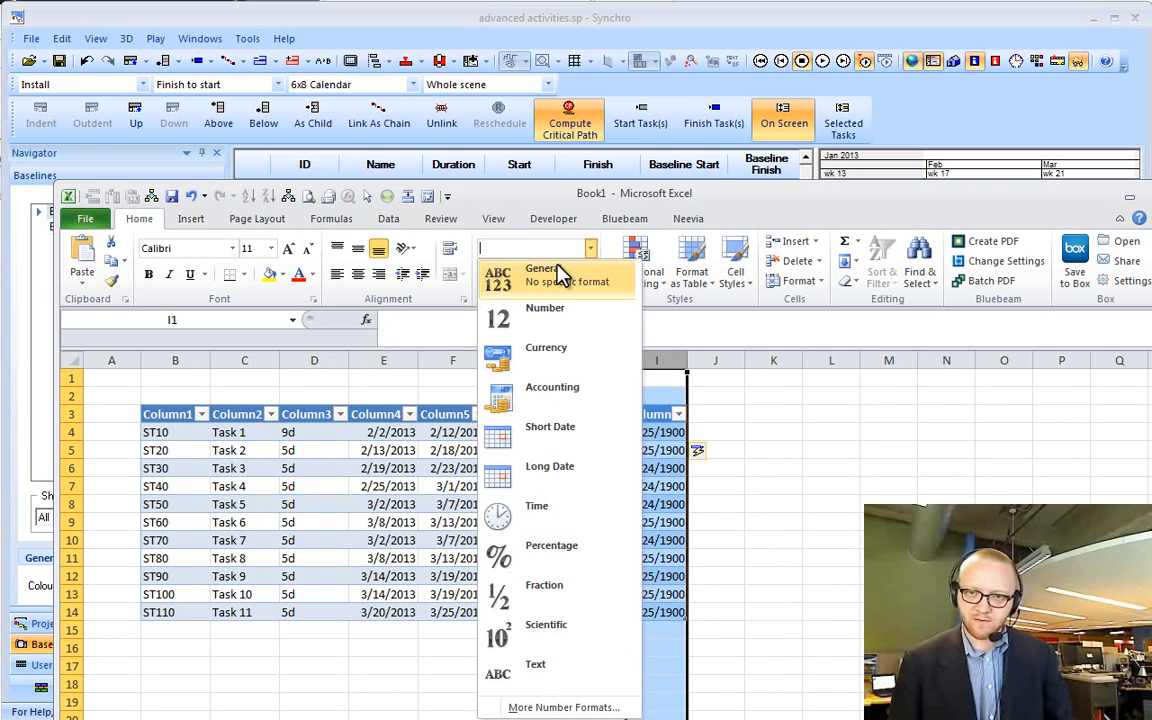
pyautogui.click(549, 276)
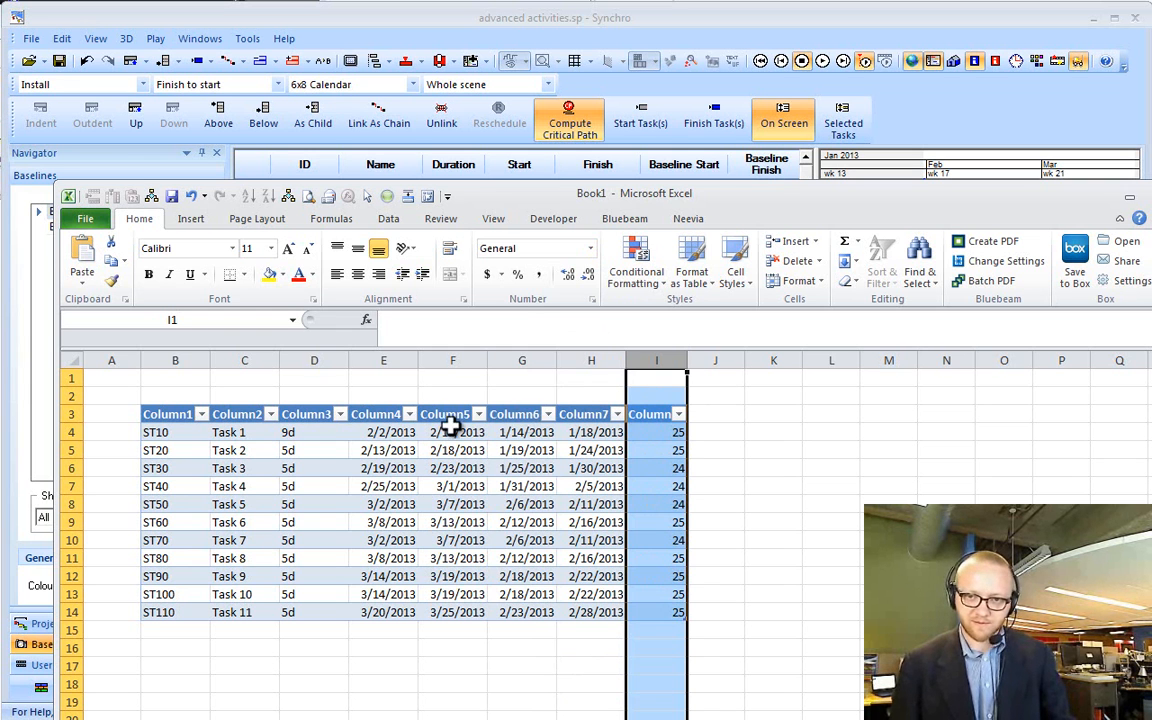
# - Rename the table headers in E3 to H3 as Start, Finish, Baseline and B Fin
pyautogui.click(357, 414)
pyautogui.write('Start')
pyautogui.press('Tab')
pyautogui.write('Finish')
pyautogui.press('Tab')
pyautogui.press('BackSpace')
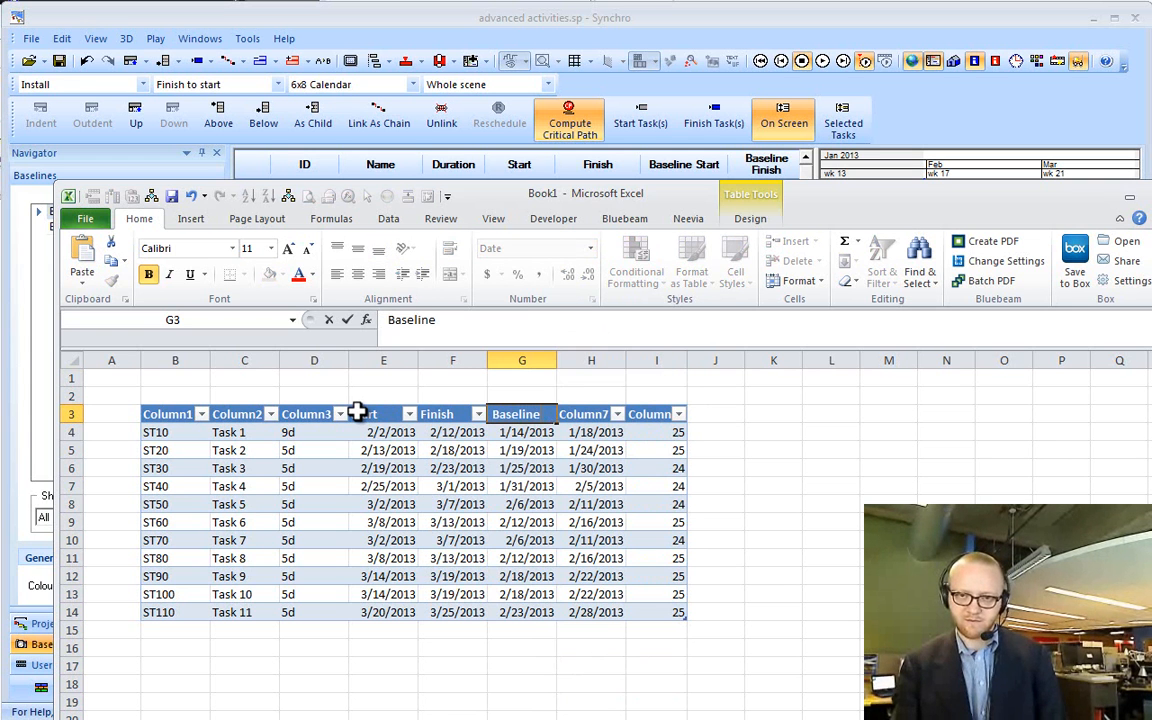
pyautogui.write('Baseline')
pyautogui.press('Tab')
pyautogui.write('B')
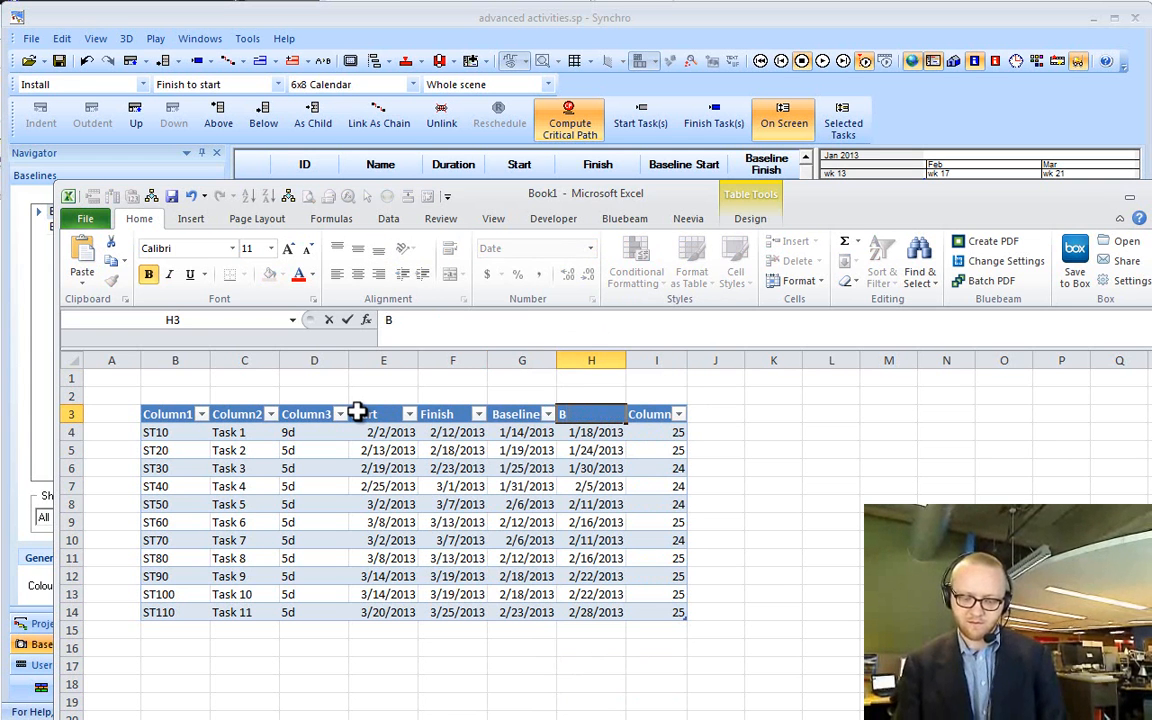
pyautogui.write(' Fin')
pyautogui.press('Return')
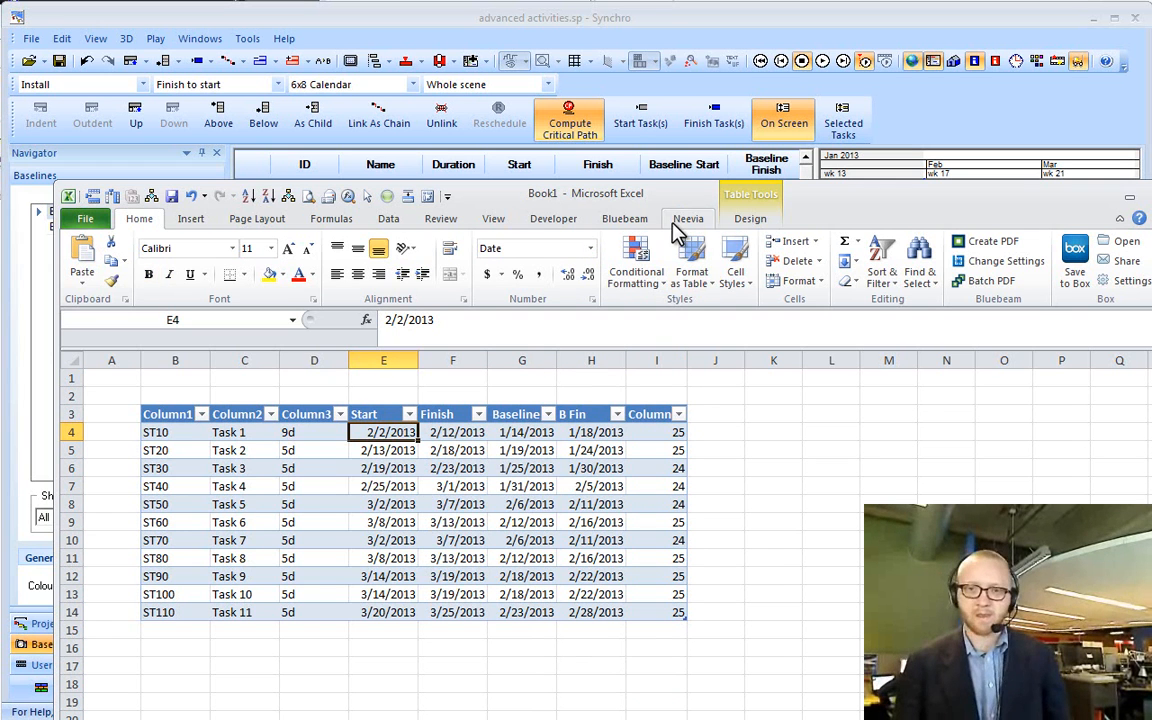
# - Switch back to Synchro, show the whole schedule on the Gantt chart and select only task ST80
pyautogui.click(603, 24)
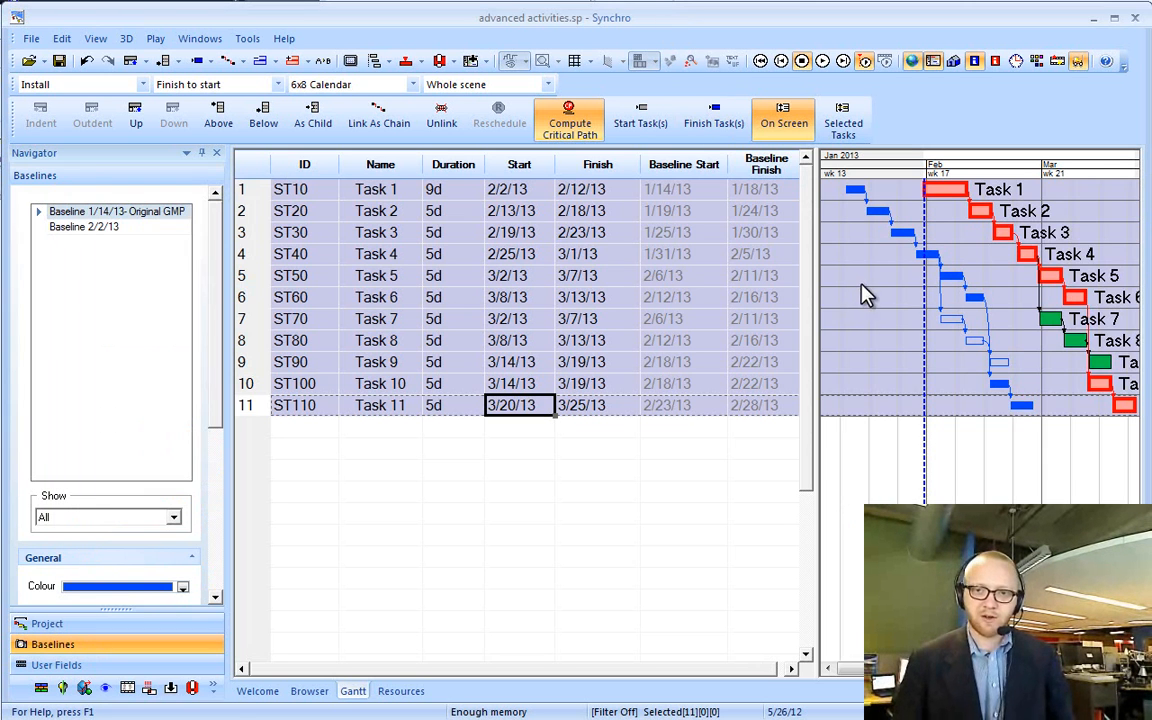
pyautogui.scroll(-2, 883, 313)
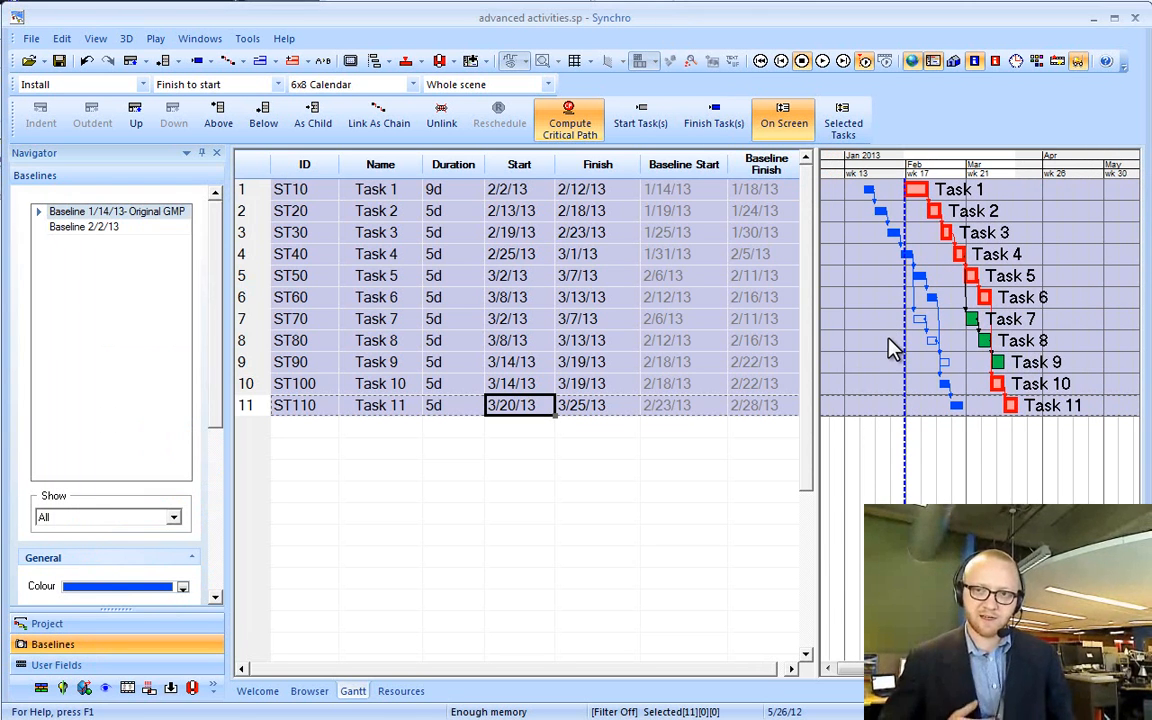
pyautogui.click(893, 347)
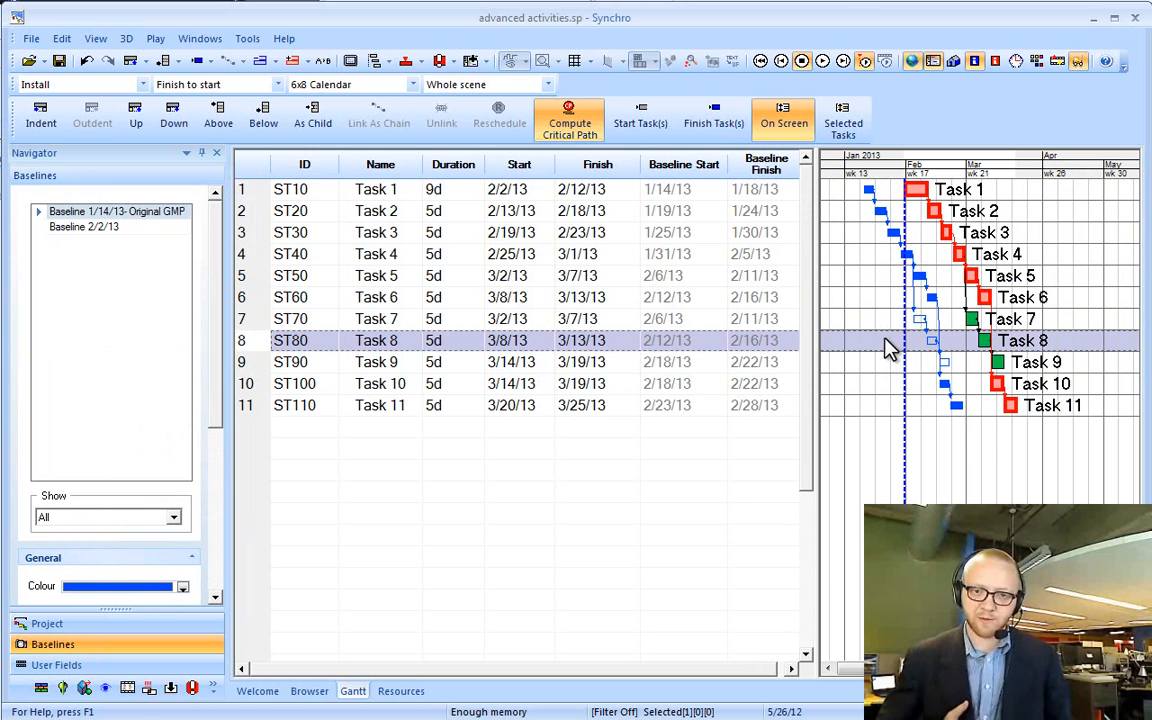